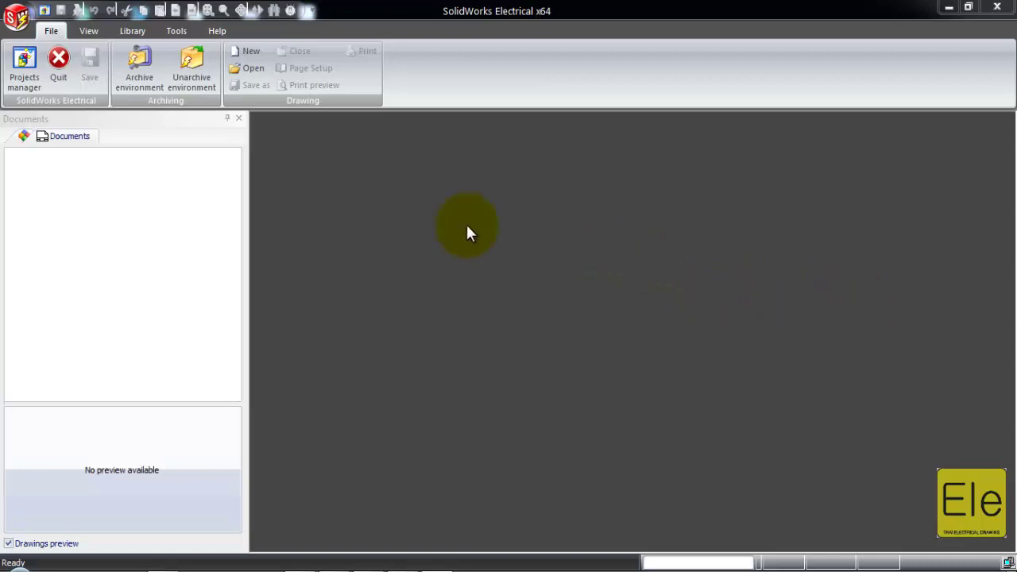
Open the Title blocks manager from the Library tools and maximise it to full screen
{"action": "left_click", "coordinate": [133, 31]}
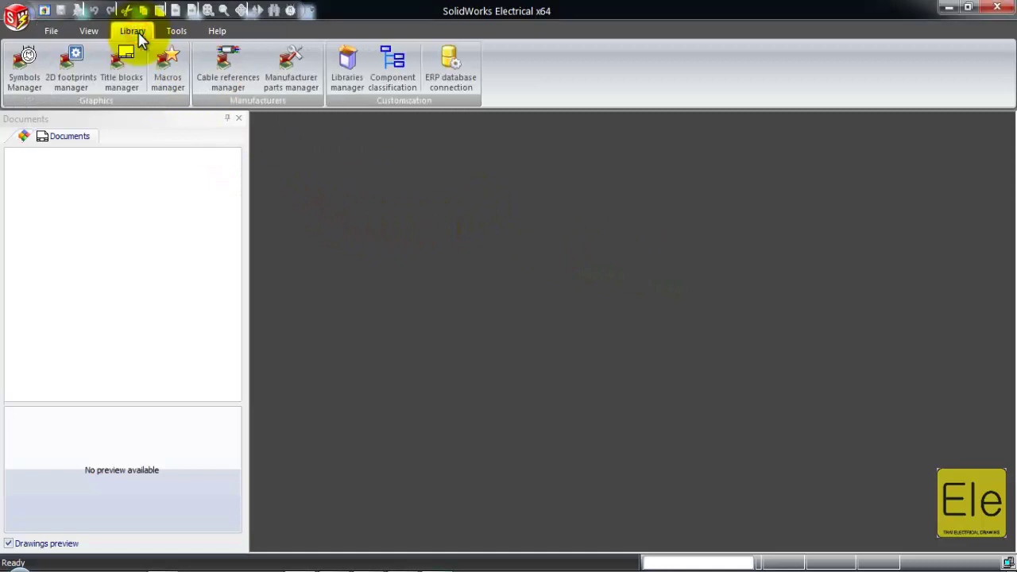
{"action": "left_click", "coordinate": [127, 88]}
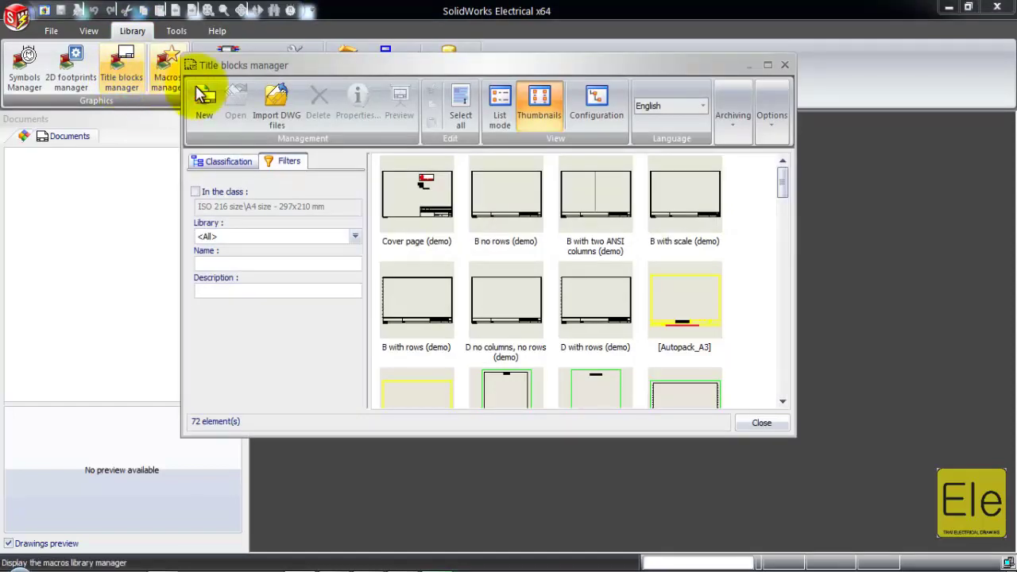
{"action": "left_click_drag", "start_coordinate": [397, 63], "coordinate": [413, 8]}
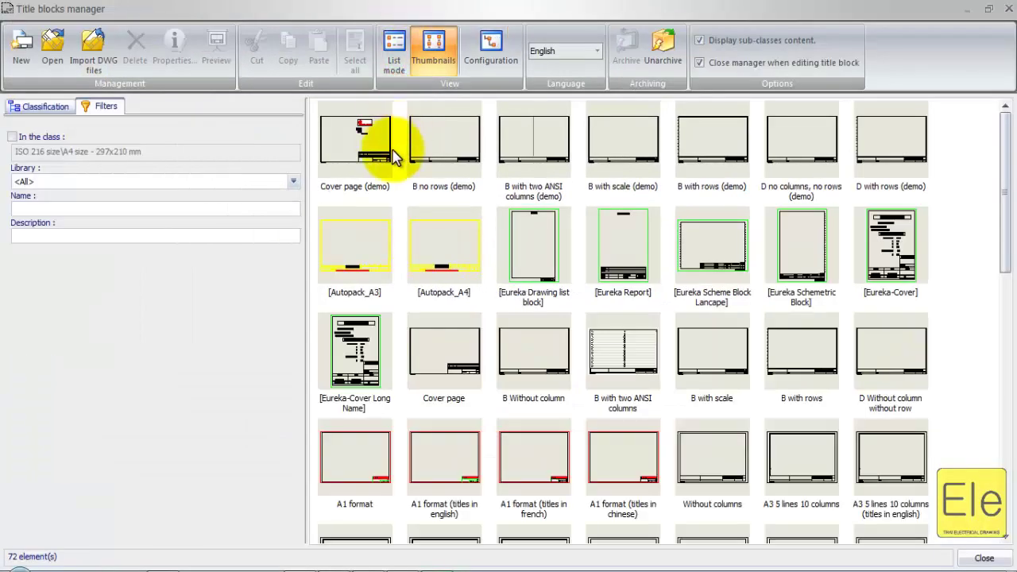
Create a new title block named 'Title Block A4' with class A4 size - 297x210 mm
{"action": "left_click", "coordinate": [26, 60]}
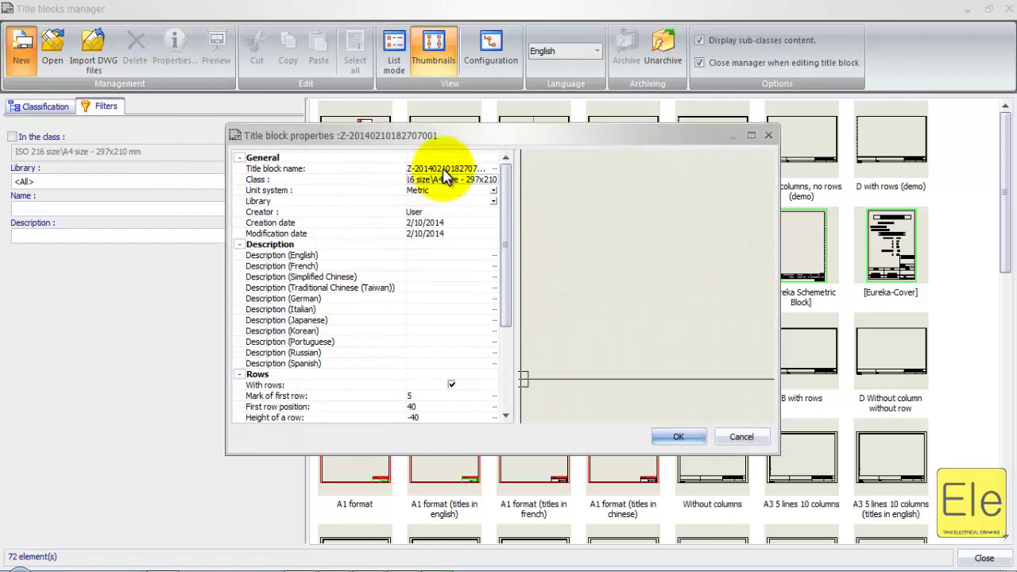
{"action": "left_click", "coordinate": [443, 169]}
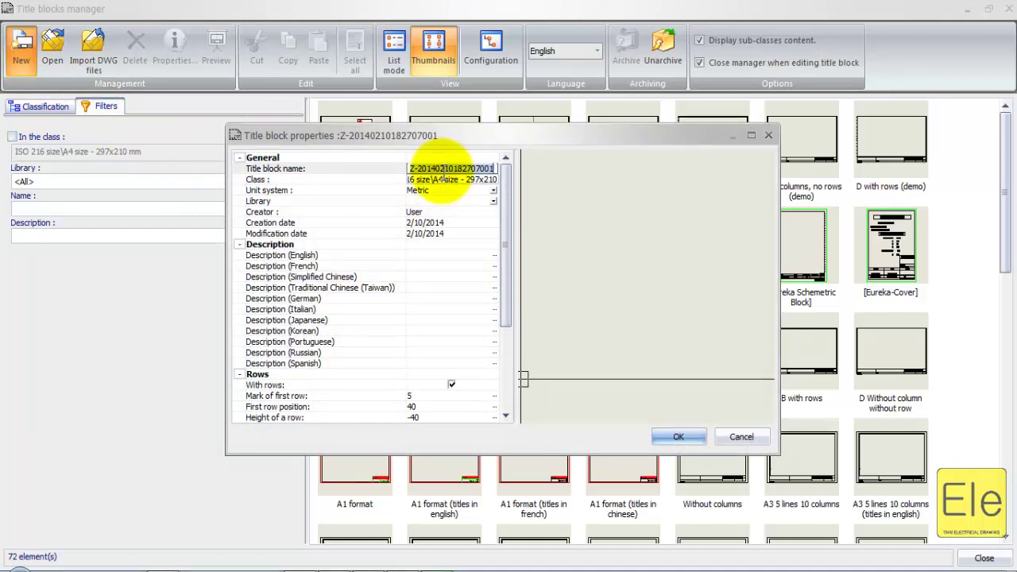
{"action": "type", "text": "T"}
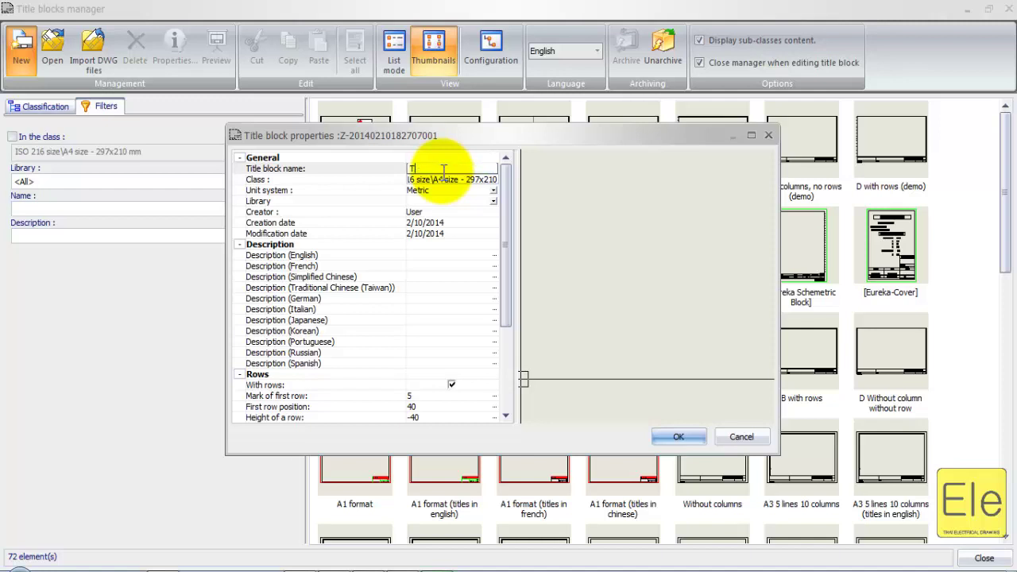
{"action": "type", "text": "itle B"}
{"action": "type", "text": "lock"}
{"action": "type", "text": " A4"}
{"action": "left_click", "coordinate": [445, 179]}
{"action": "left_click", "coordinate": [490, 180]}
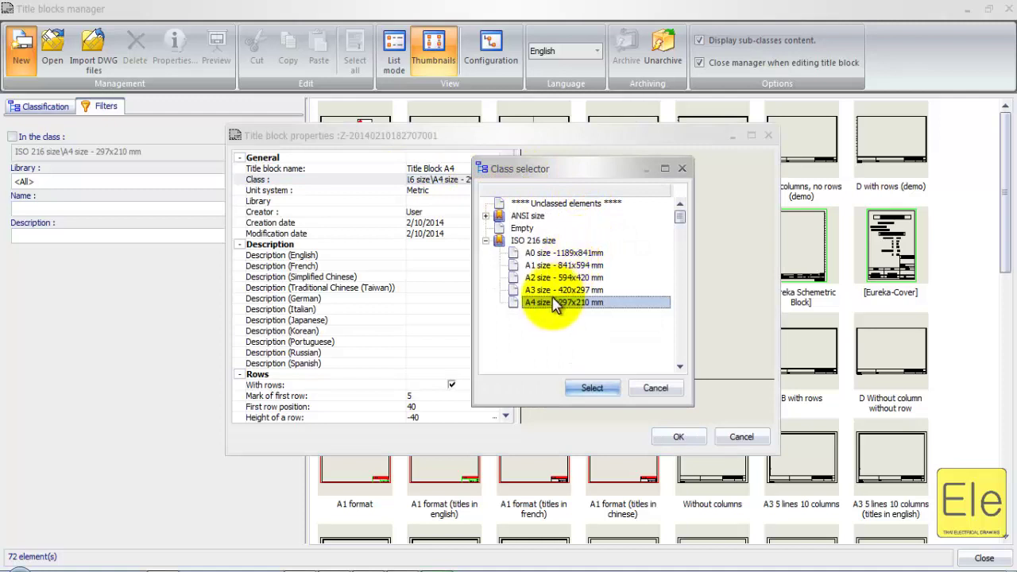
{"action": "left_click", "coordinate": [548, 305]}
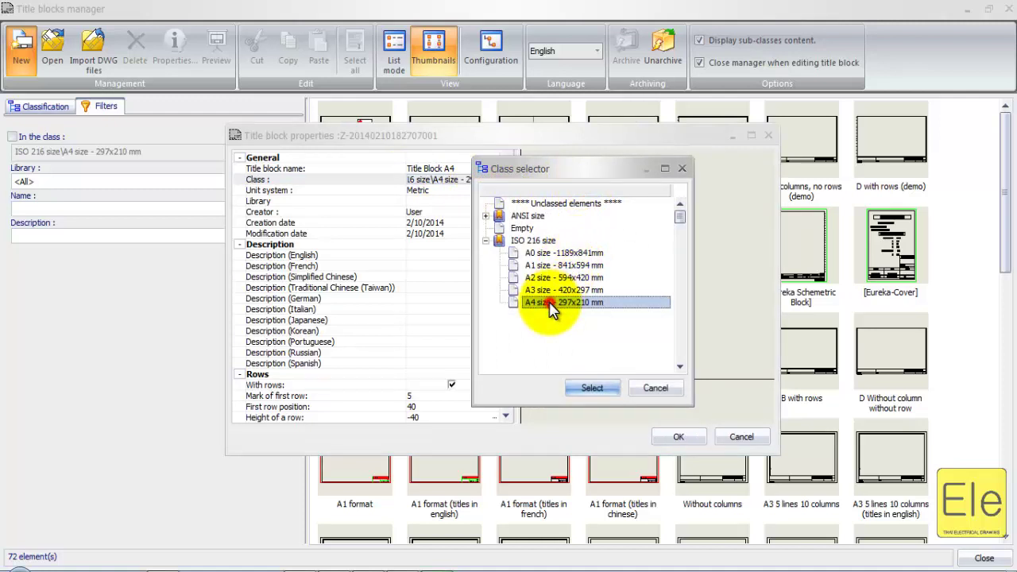
{"action": "left_click", "coordinate": [584, 390]}
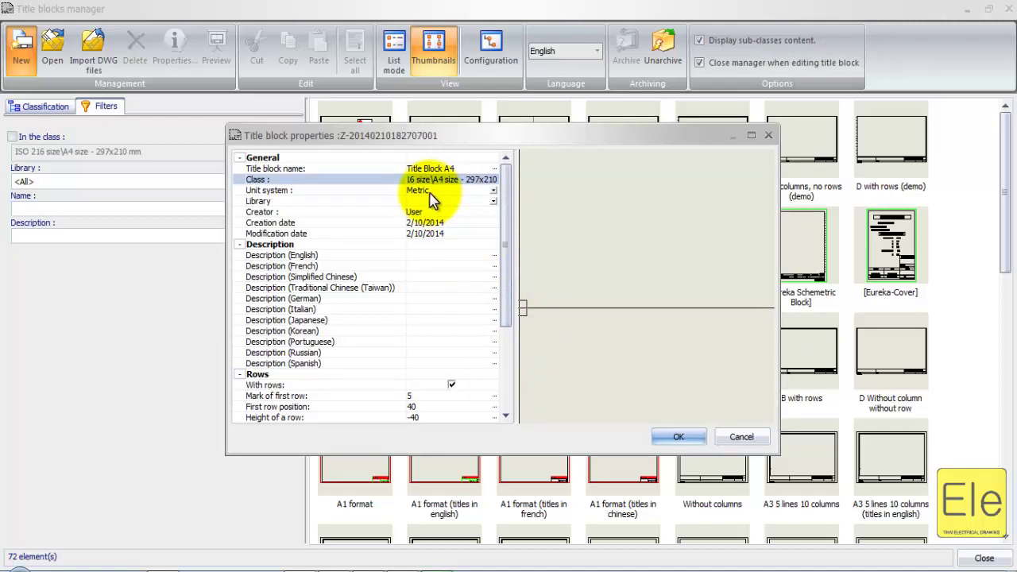
Enter the English description 'A4 size with row' and save the title block to the library
{"action": "left_click_drag", "start_coordinate": [503, 238], "coordinate": [504, 243]}
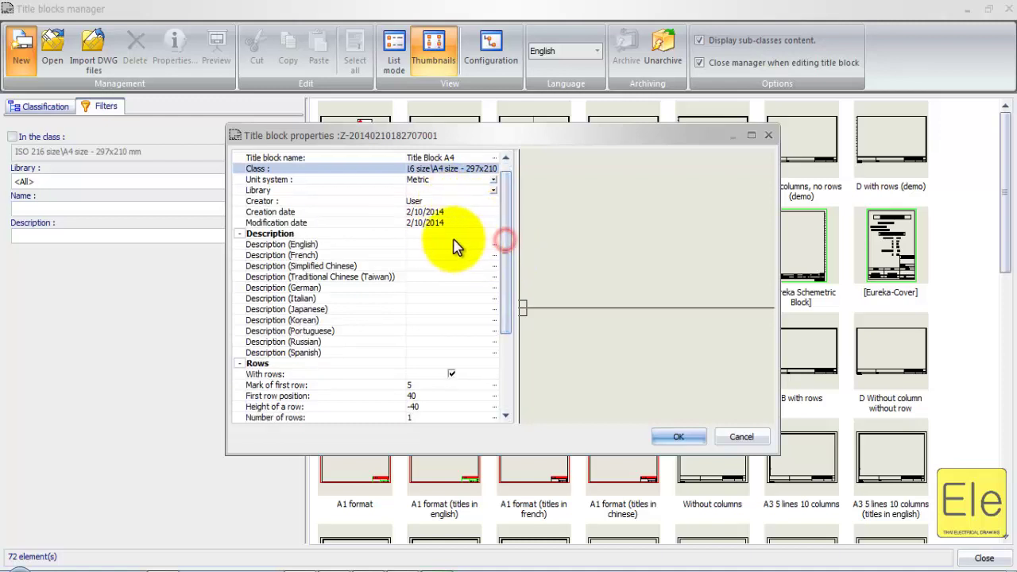
{"action": "left_click", "coordinate": [423, 244]}
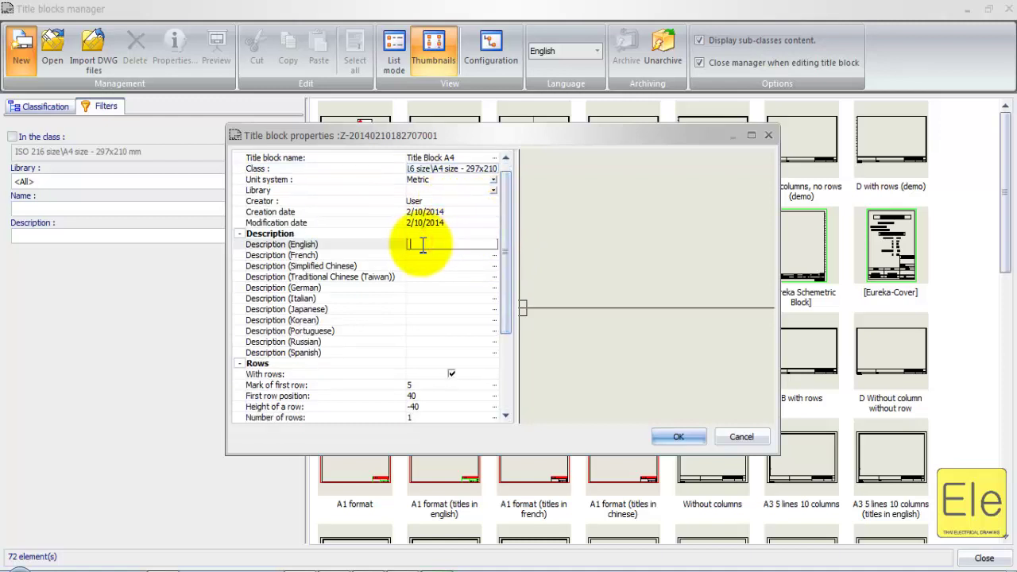
{"action": "type", "text": "A4"}
{"action": "type", "text": " size "}
{"action": "type", "text": "with "}
{"action": "type", "text": "row"}
{"action": "left_click_drag", "start_coordinate": [505, 249], "coordinate": [495, 318]}
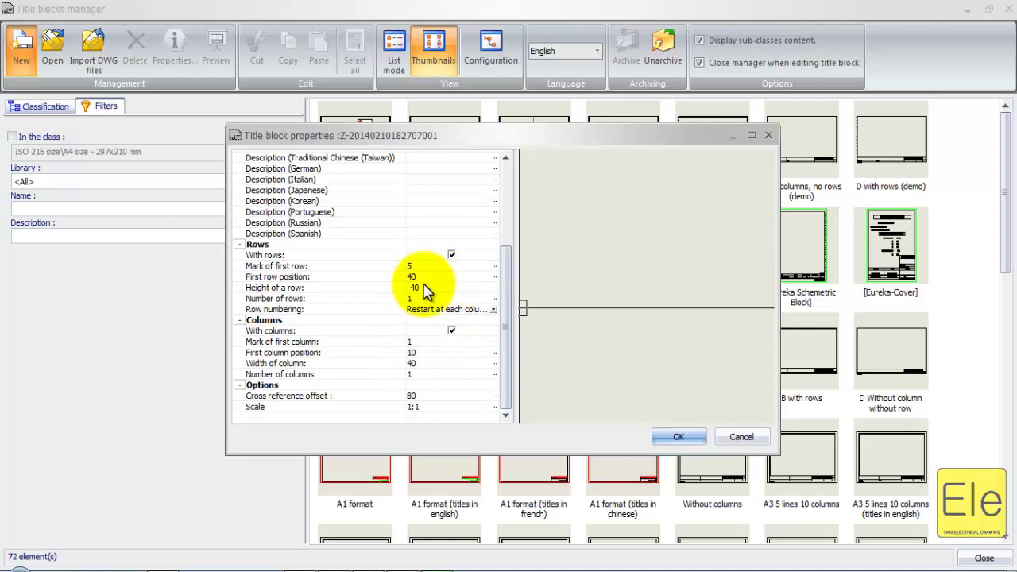
{"action": "left_click", "coordinate": [676, 437]}
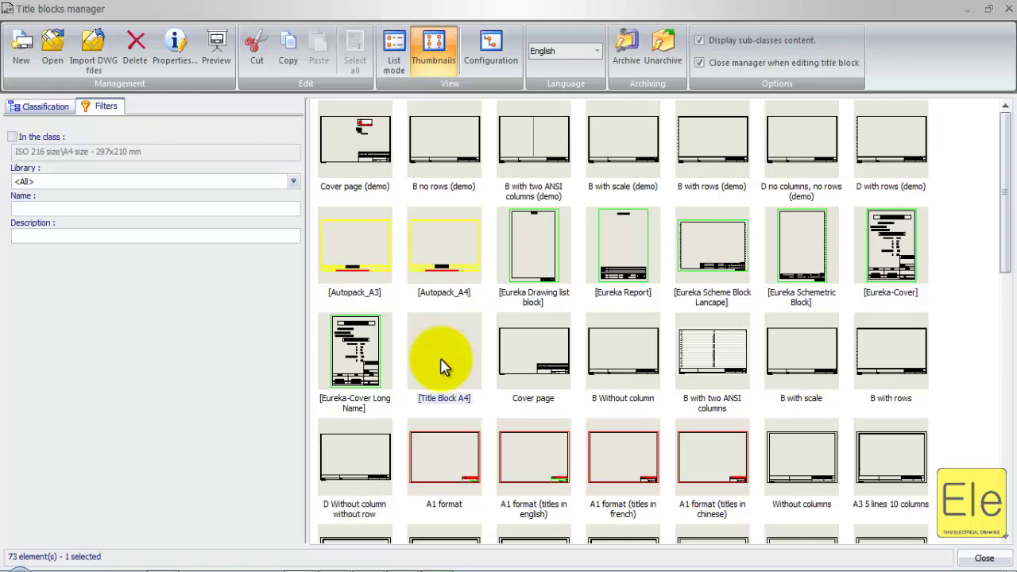
Open Title Block A4 for editing and start the Rectangle command from the Drawing tools
{"action": "double_click", "coordinate": [442, 365]}
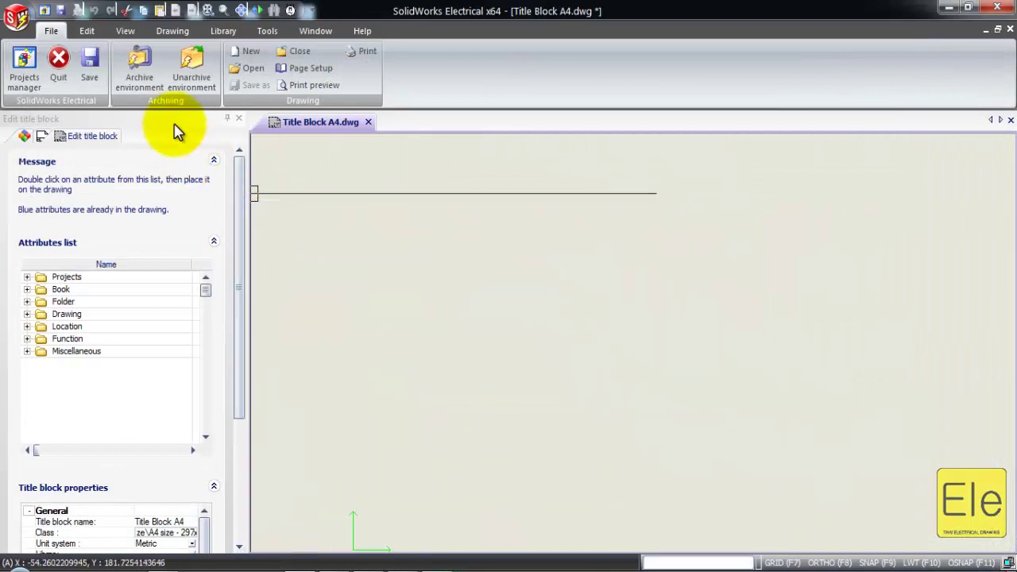
{"action": "left_click", "coordinate": [180, 33]}
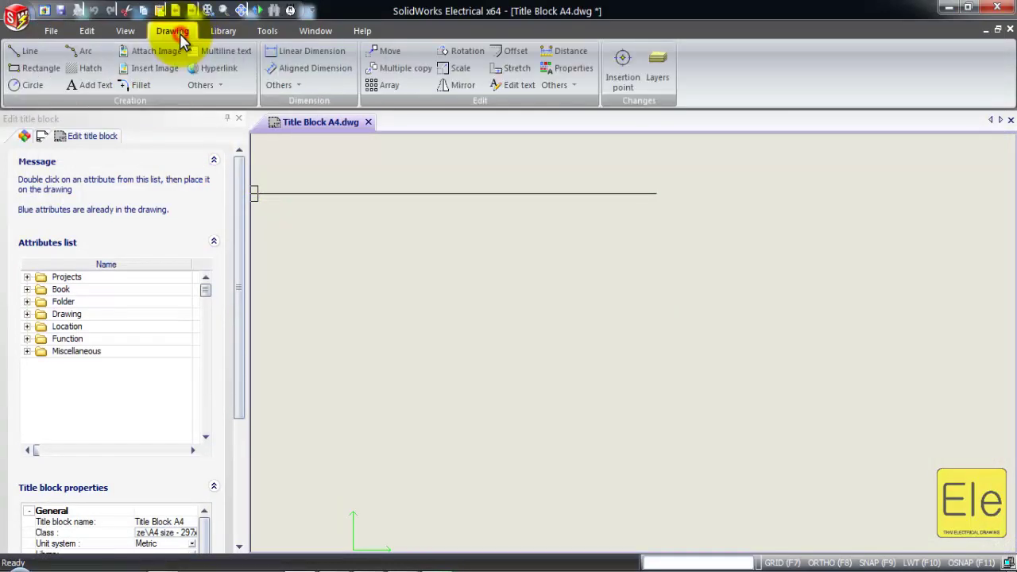
{"action": "left_click", "coordinate": [44, 68]}
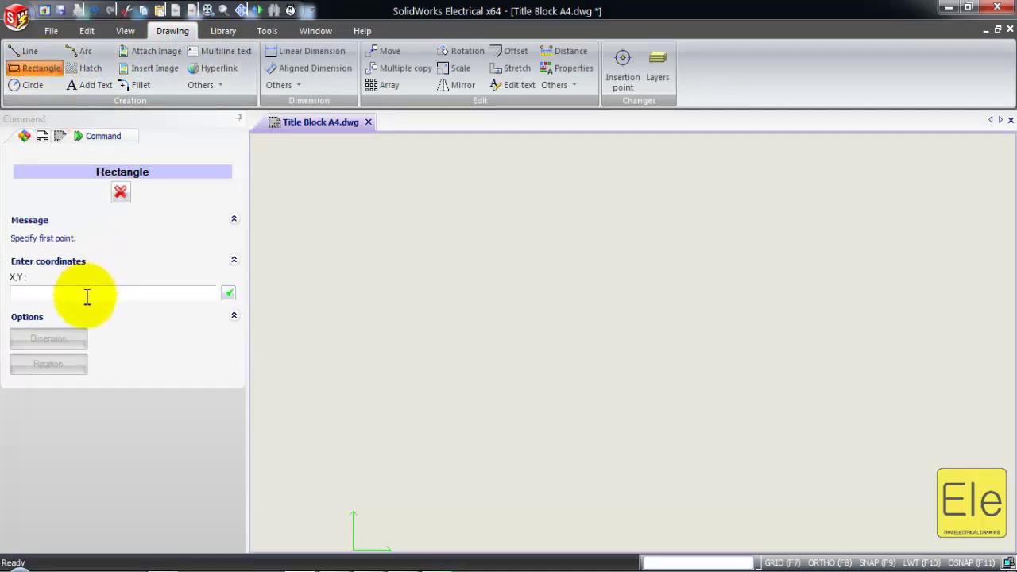
Draw the border rectangle from corner 0,297 to 210,0 and centre it in the view
{"action": "left_click", "coordinate": [87, 296]}
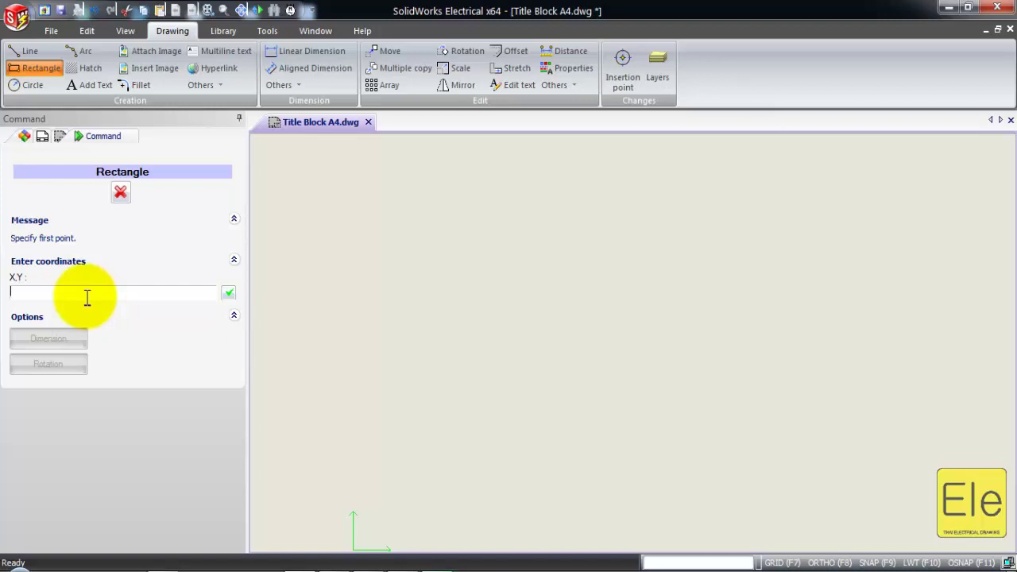
{"action": "type", "text": "0"}
{"action": "type", "text": ",2"}
{"action": "type", "text": "97"}
{"action": "key", "text": "Return"}
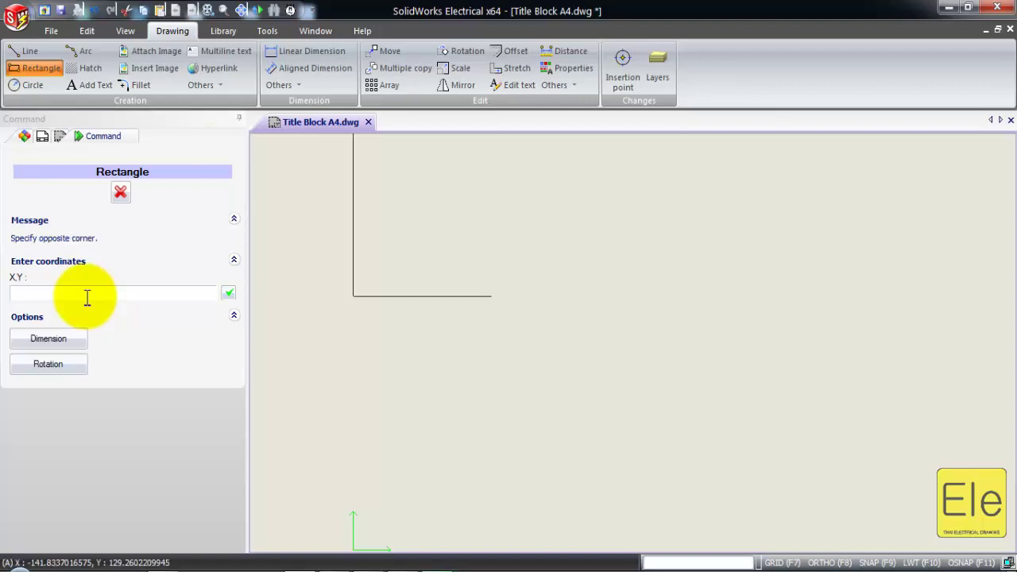
{"action": "left_click", "coordinate": [56, 295]}
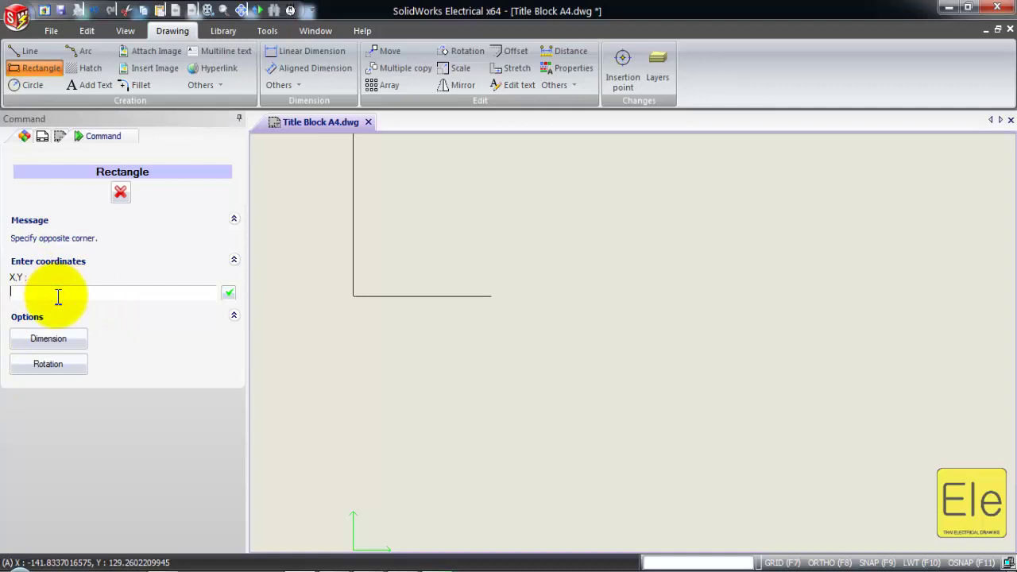
{"action": "type", "text": "210,"}
{"action": "type", "text": "0"}
{"action": "key", "text": "Return"}
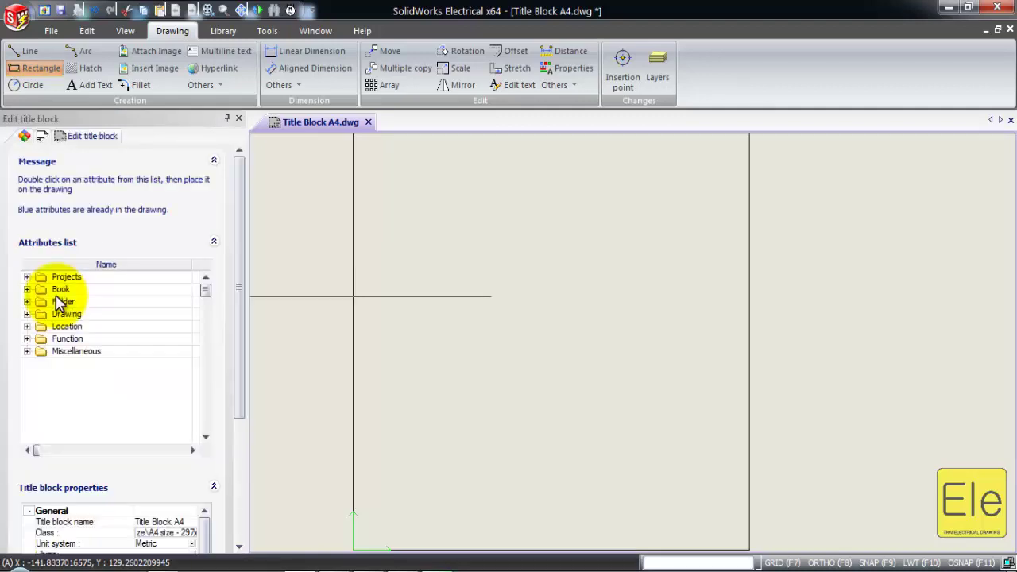
{"action": "scroll", "coordinate": [604, 326], "scroll_direction": "down", "scroll_amount": 3}
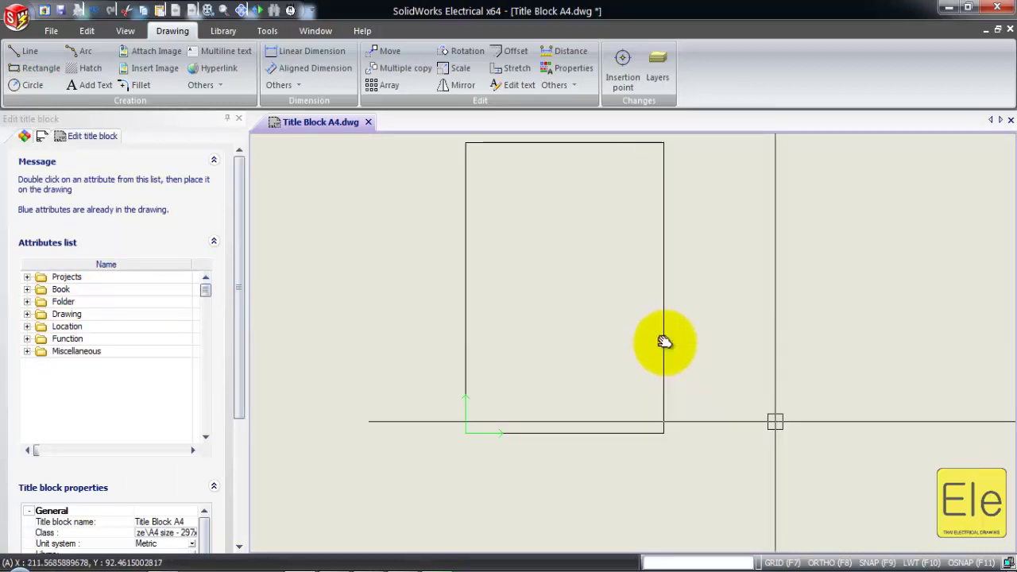
{"action": "scroll", "coordinate": [662, 344], "scroll_direction": "up", "scroll_amount": 2}
{"action": "mouse_move", "coordinate": [662, 345]}
{"action": "middle_mouse_down"}
{"action": "mouse_move", "coordinate": [811, 395]}
{"action": "mouse_move", "coordinate": [735, 351]}
{"action": "middle_mouse_up"}
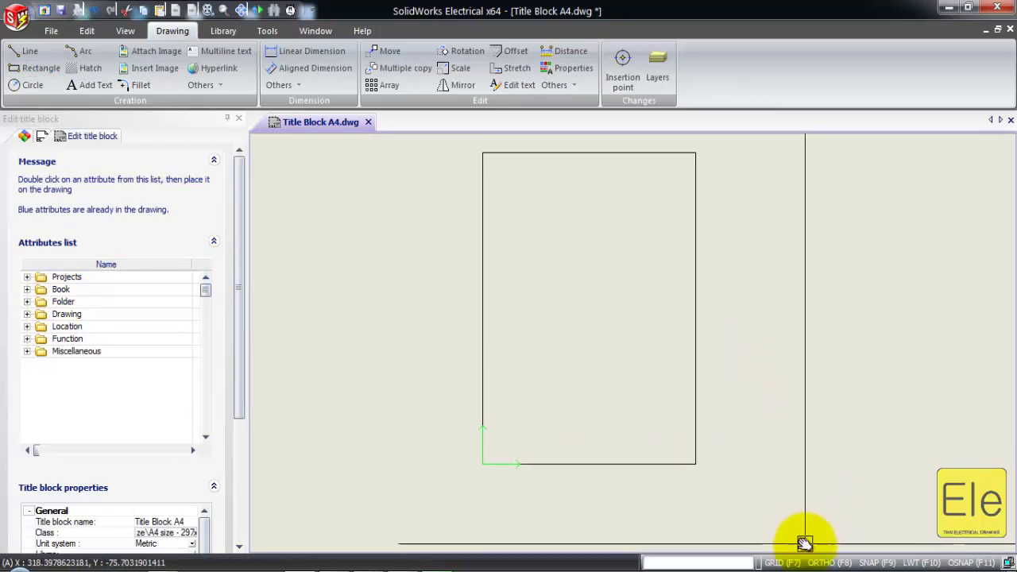
Set the grid spacing to 5 and the snap spacing to 2 in the grid settings
{"action": "right_click", "coordinate": [796, 563]}
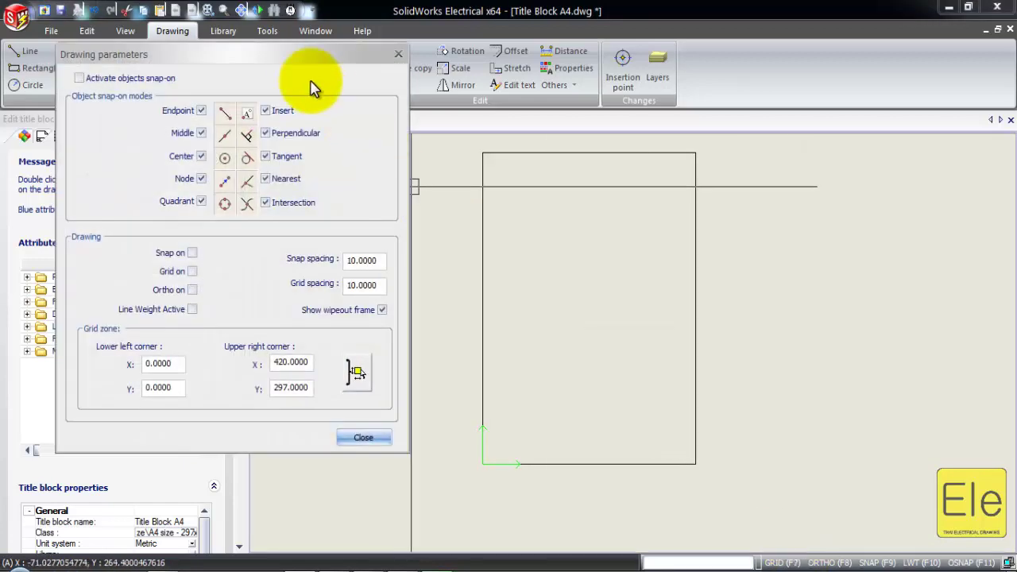
{"action": "left_click_drag", "start_coordinate": [302, 54], "coordinate": [391, 79]}
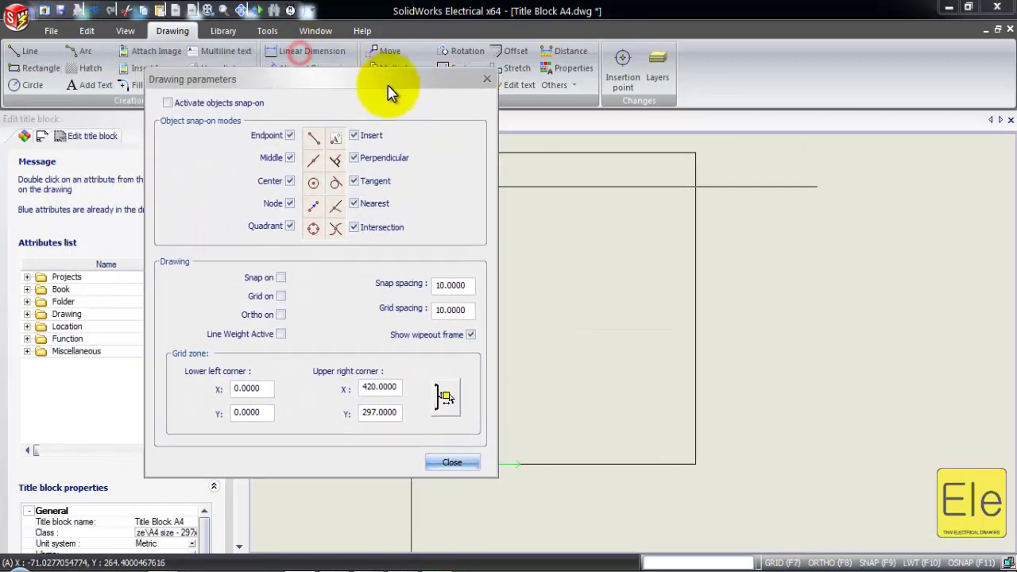
{"action": "double_click", "coordinate": [467, 309]}
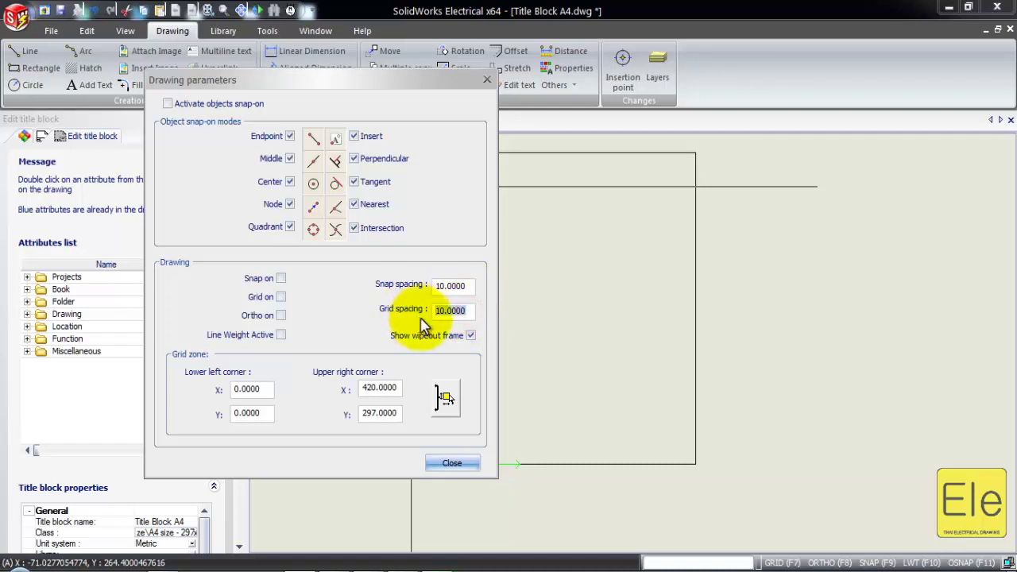
{"action": "type", "text": "5"}
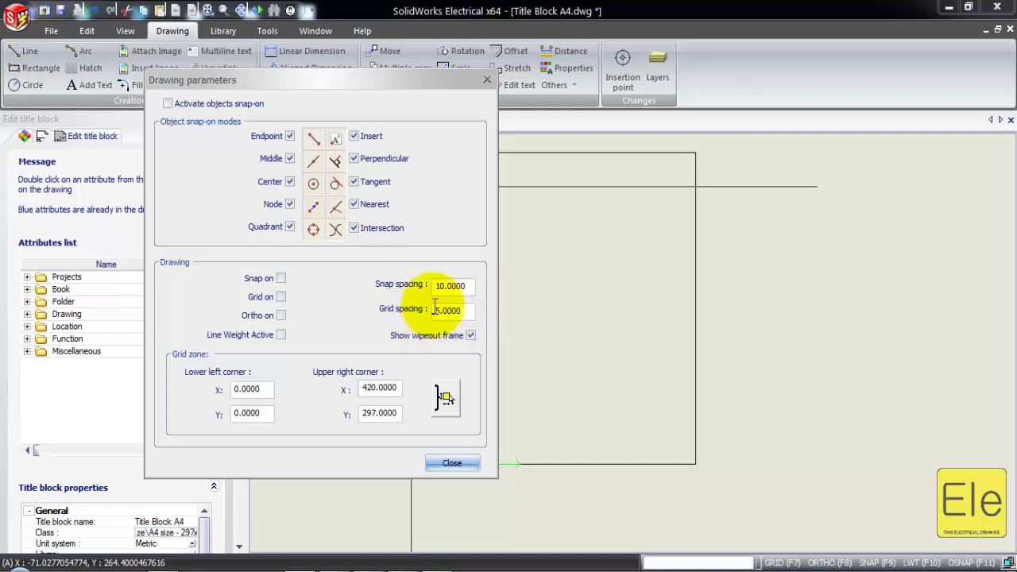
{"action": "double_click", "coordinate": [468, 286]}
{"action": "type", "text": "2"}
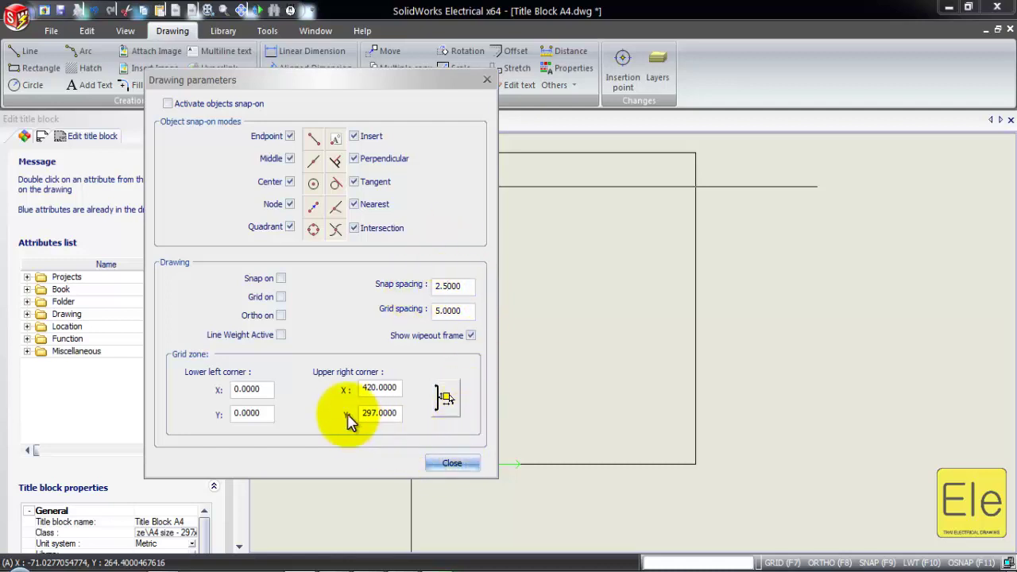
{"action": "left_click", "coordinate": [442, 464]}
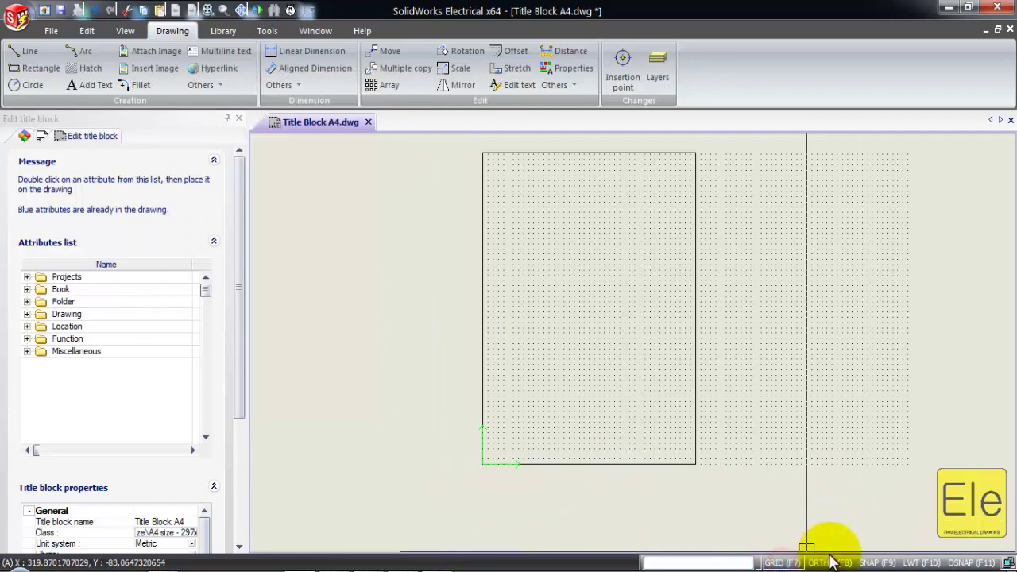
{"action": "scroll", "coordinate": [774, 366], "scroll_direction": "down", "scroll_amount": 2}
{"action": "middle_click_drag", "start_coordinate": [767, 358], "coordinate": [671, 357]}
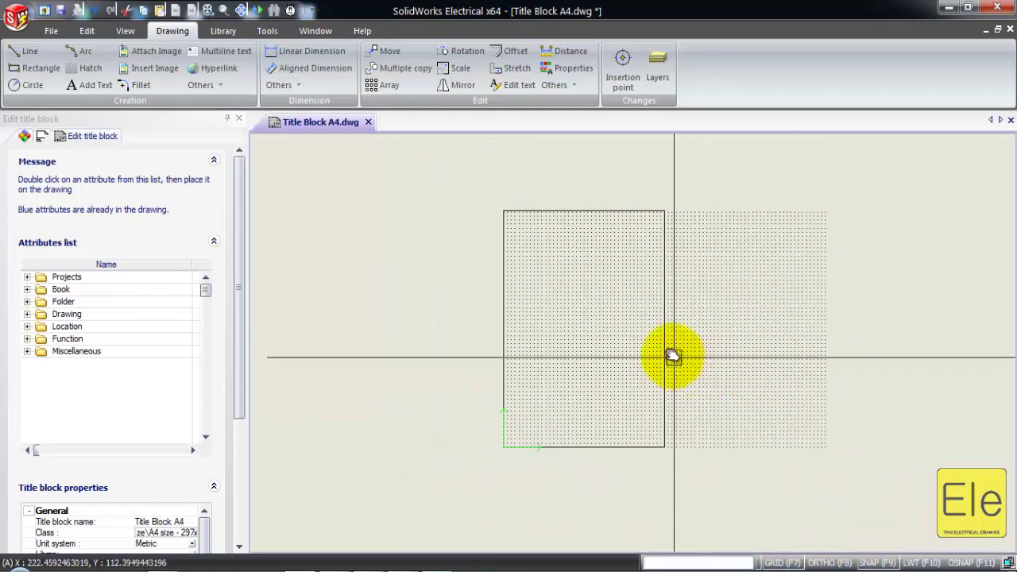
{"action": "scroll", "coordinate": [664, 351], "scroll_direction": "up", "scroll_amount": 2}
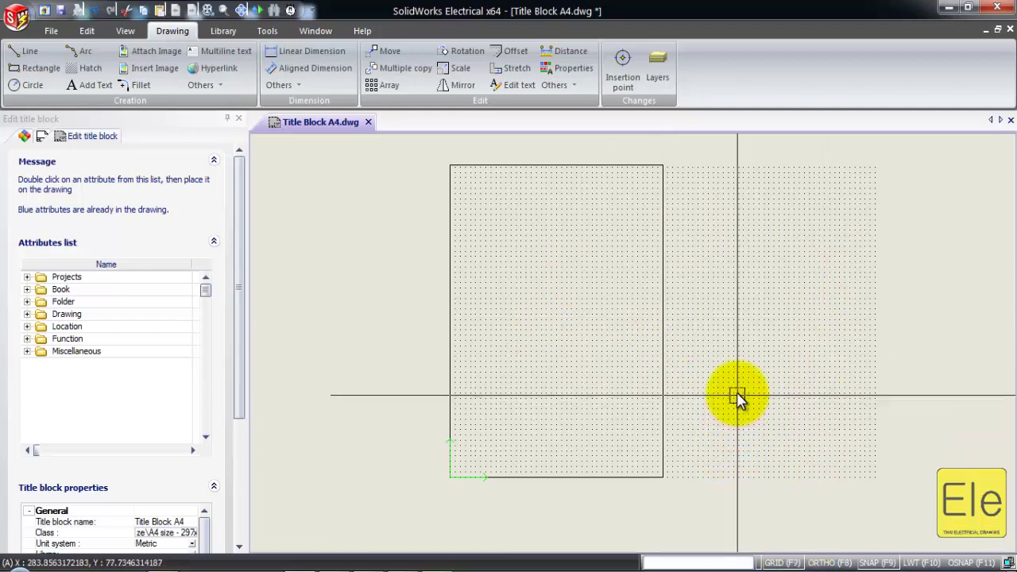
Set the grid zone's upper-right X to 210 so the grid fills the A4 border
{"action": "right_click", "coordinate": [786, 562]}
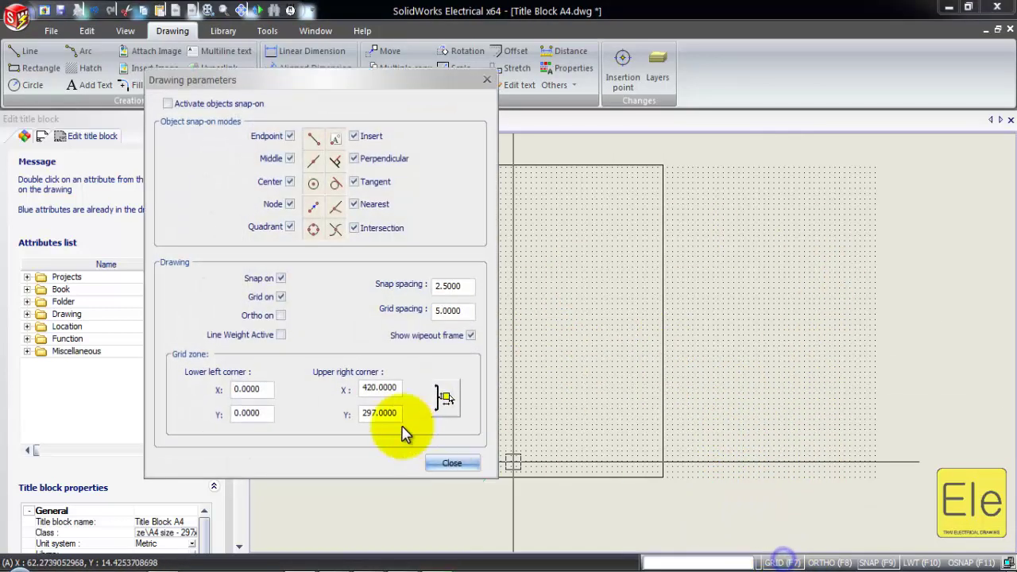
{"action": "double_click", "coordinate": [386, 388]}
{"action": "type", "text": "210.0000"}
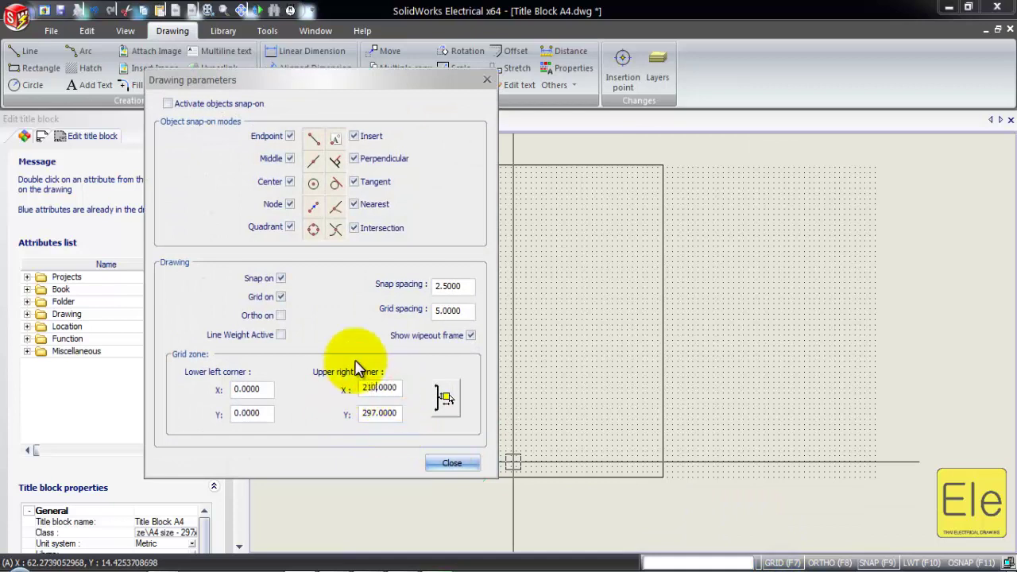
{"action": "left_click", "coordinate": [451, 462]}
{"action": "scroll", "coordinate": [699, 362], "scroll_direction": "down", "scroll_amount": 1}
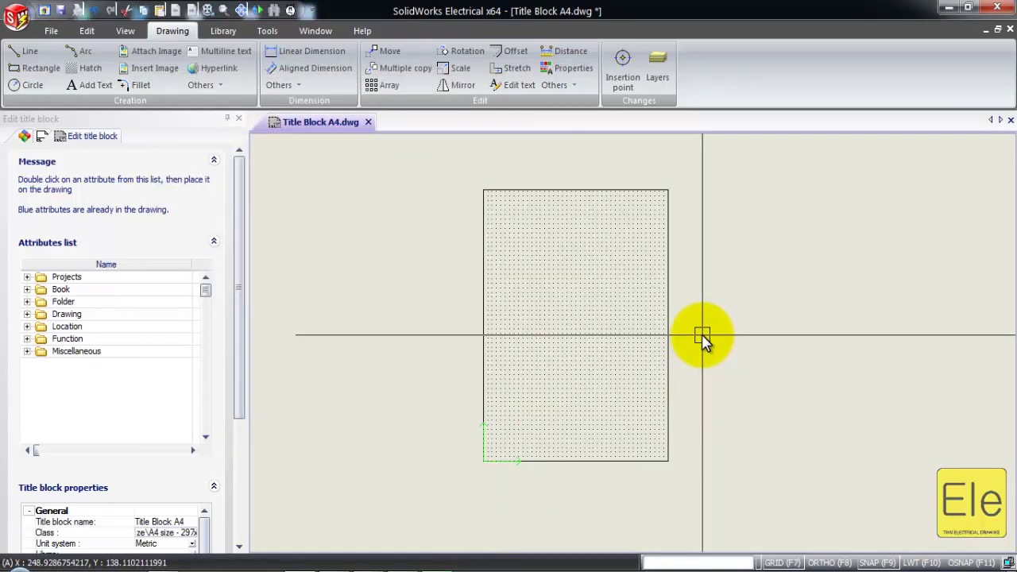
{"action": "scroll", "coordinate": [702, 337], "scroll_direction": "up", "scroll_amount": 2}
{"action": "scroll", "coordinate": [646, 329], "scroll_direction": "up", "scroll_amount": 1}
{"action": "scroll", "coordinate": [744, 288], "scroll_direction": "down", "scroll_amount": 1}
{"action": "scroll", "coordinate": [726, 318], "scroll_direction": "down", "scroll_amount": 1}
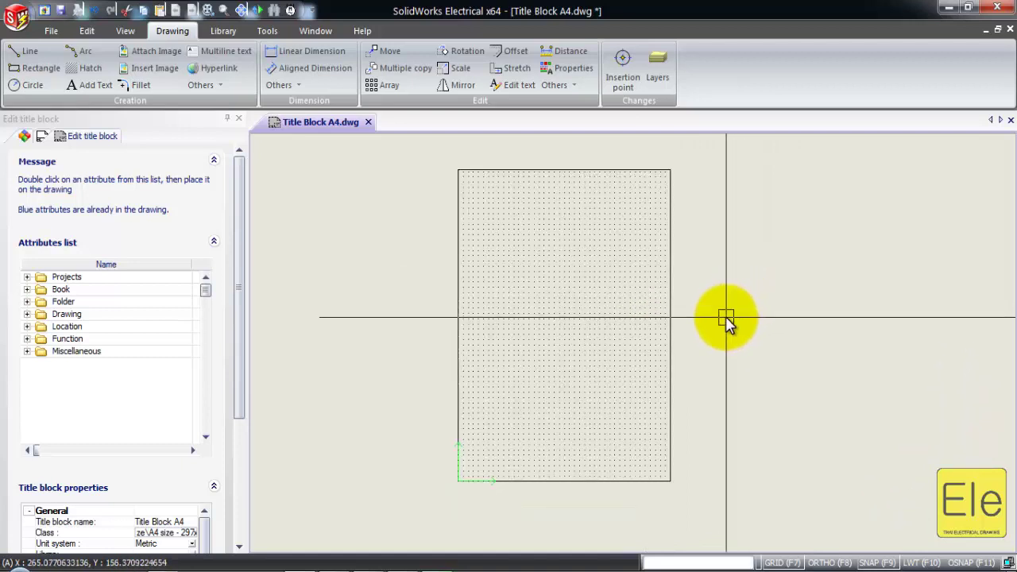
{"action": "middle_click_drag", "start_coordinate": [725, 317], "coordinate": [669, 318]}
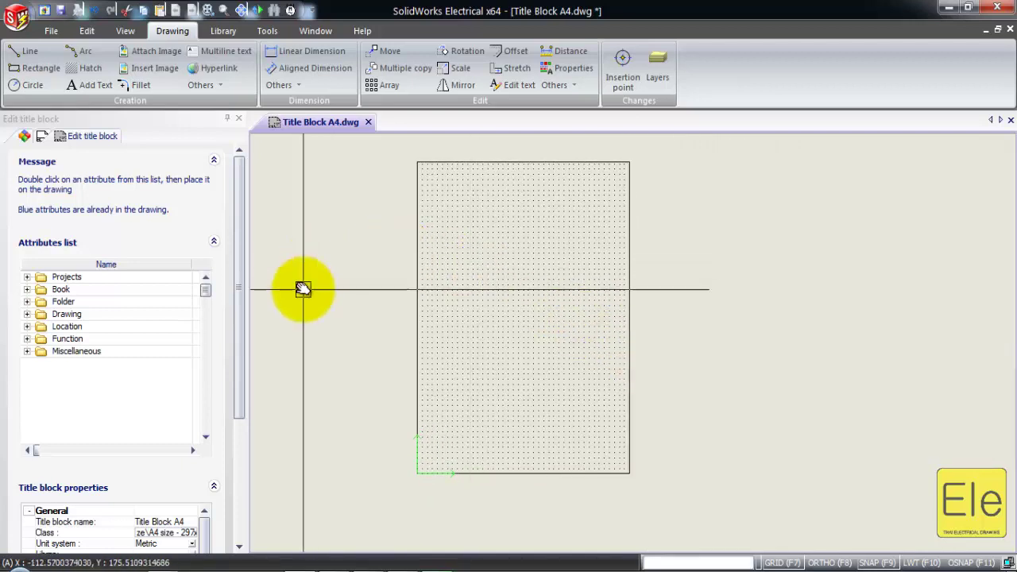
Uncheck With columns in the title block properties and begin setting the first row mark to 1
{"action": "left_click_drag", "start_coordinate": [242, 245], "coordinate": [244, 389]}
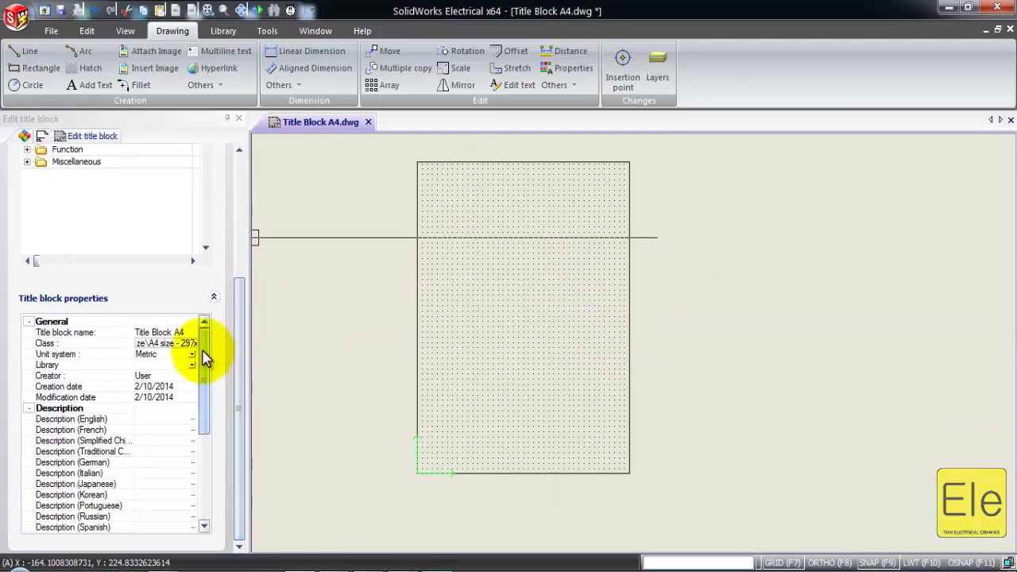
{"action": "left_click_drag", "start_coordinate": [204, 338], "coordinate": [204, 469]}
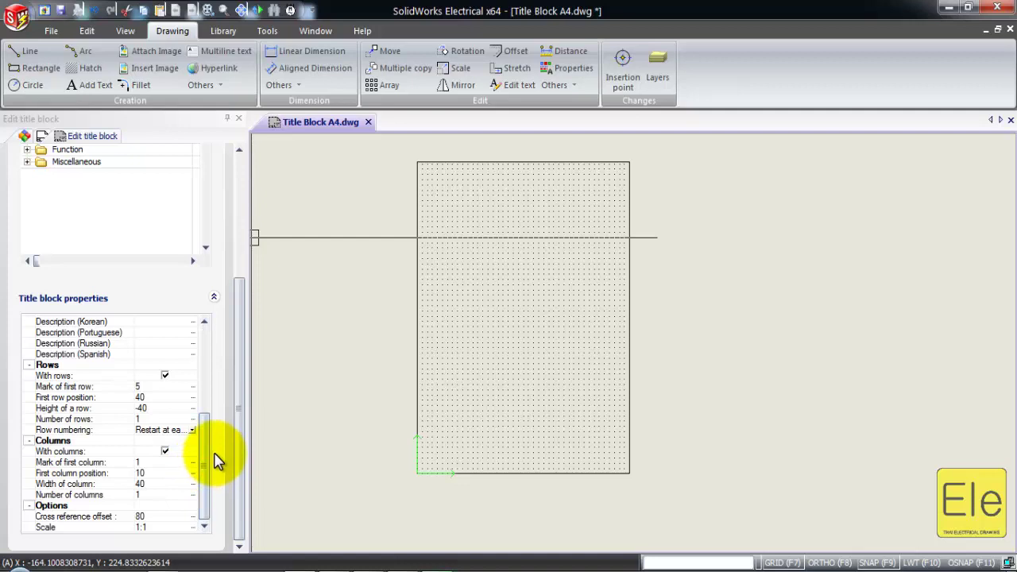
{"action": "left_click", "coordinate": [165, 452]}
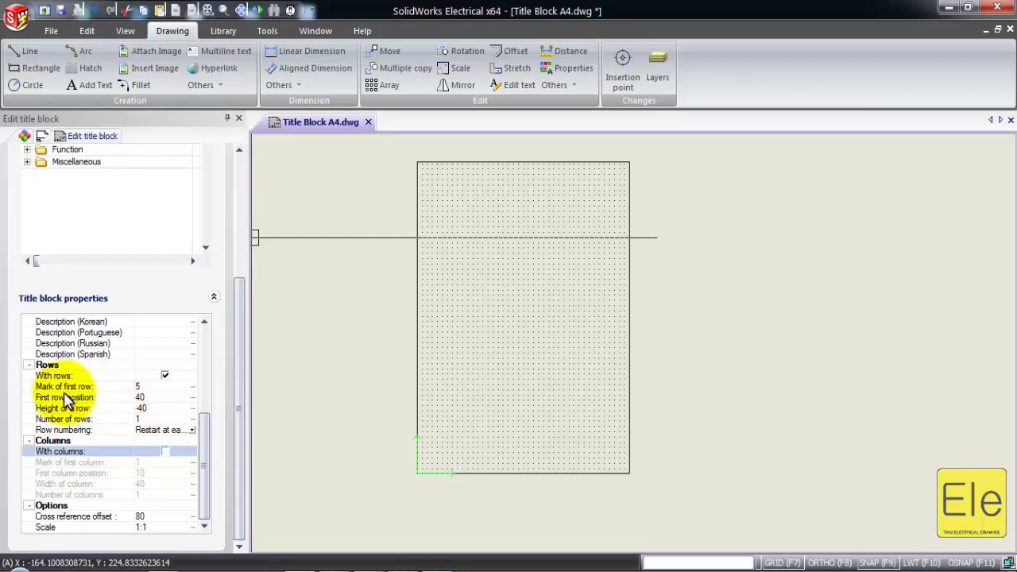
{"action": "left_click", "coordinate": [143, 386]}
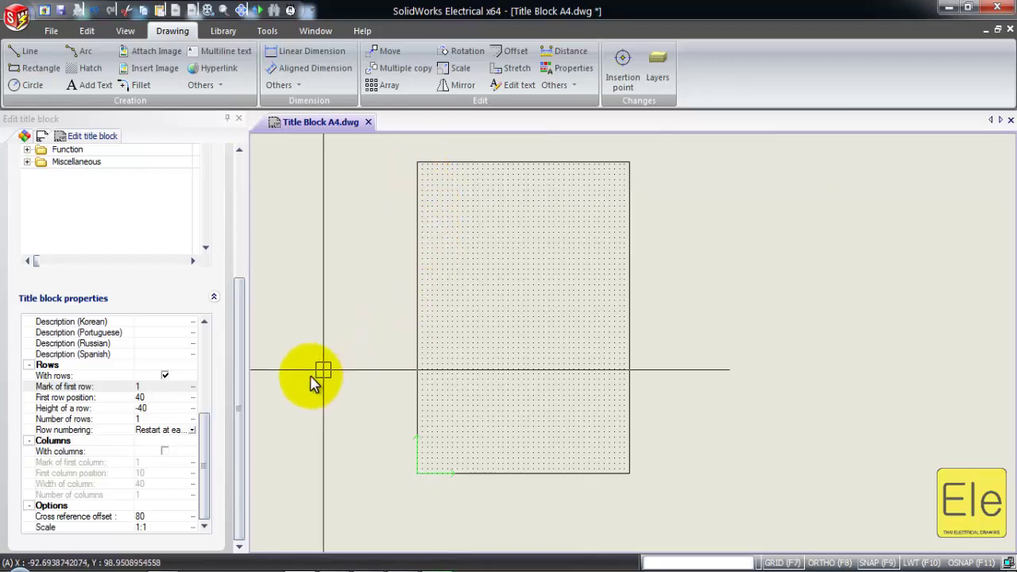
Enter 280 as the first row position and -10 as the row height in Title block properties
{"action": "left_click", "coordinate": [143, 397]}
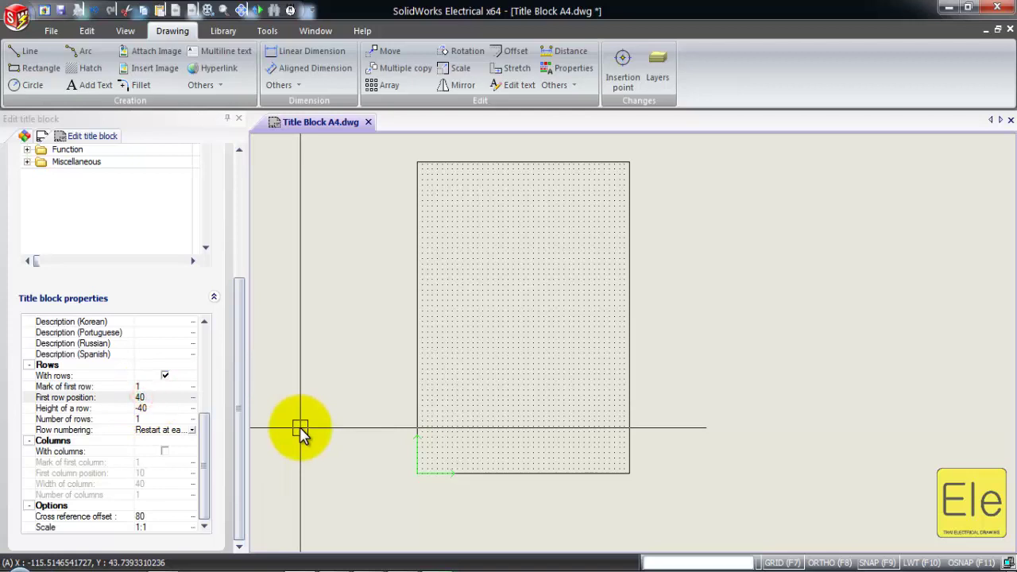
{"action": "left_click", "coordinate": [143, 397]}
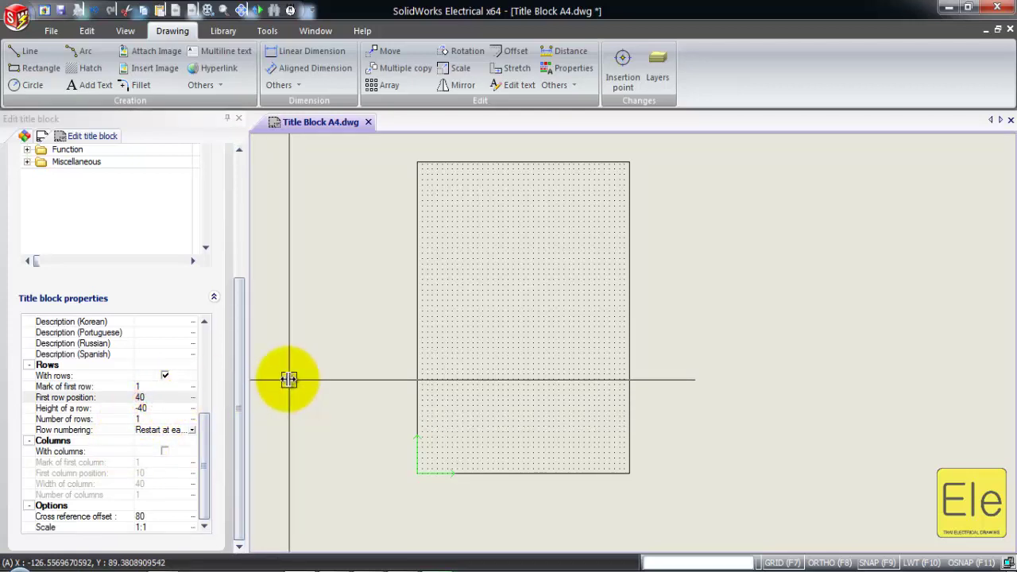
{"action": "left_click", "coordinate": [149, 397]}
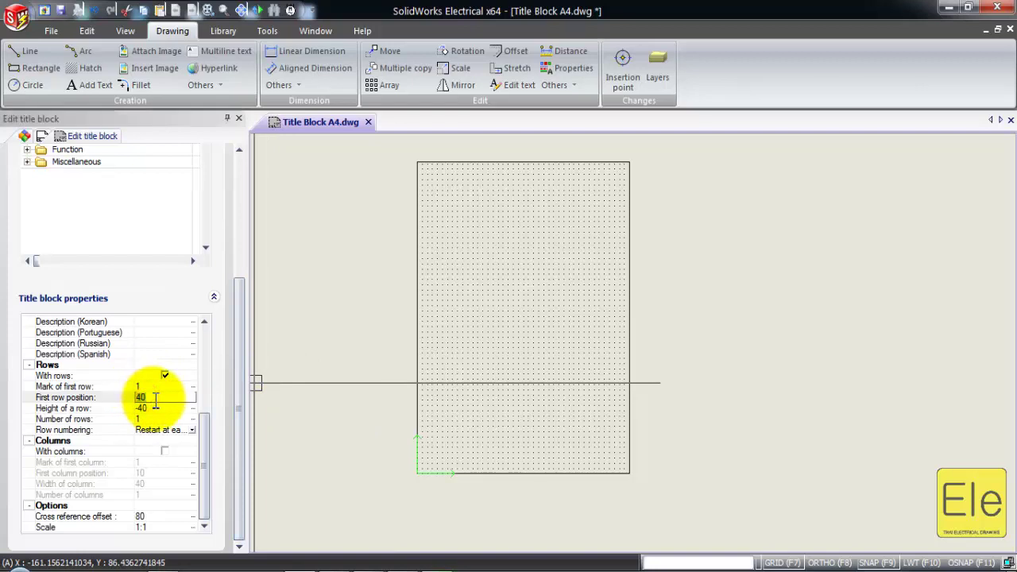
{"action": "type", "text": "280"}
{"action": "left_click", "coordinate": [292, 413]}
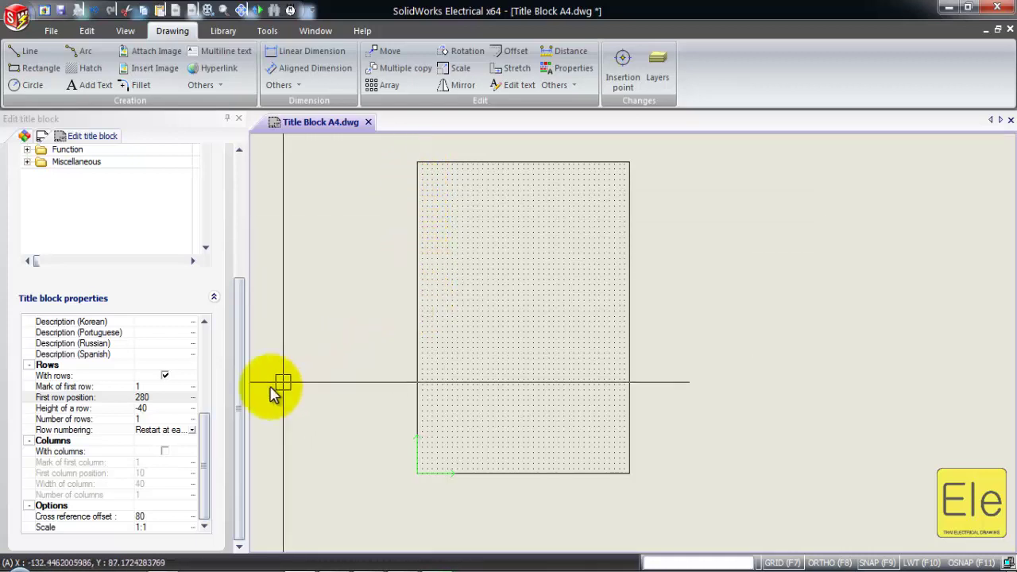
{"action": "left_click", "coordinate": [144, 407]}
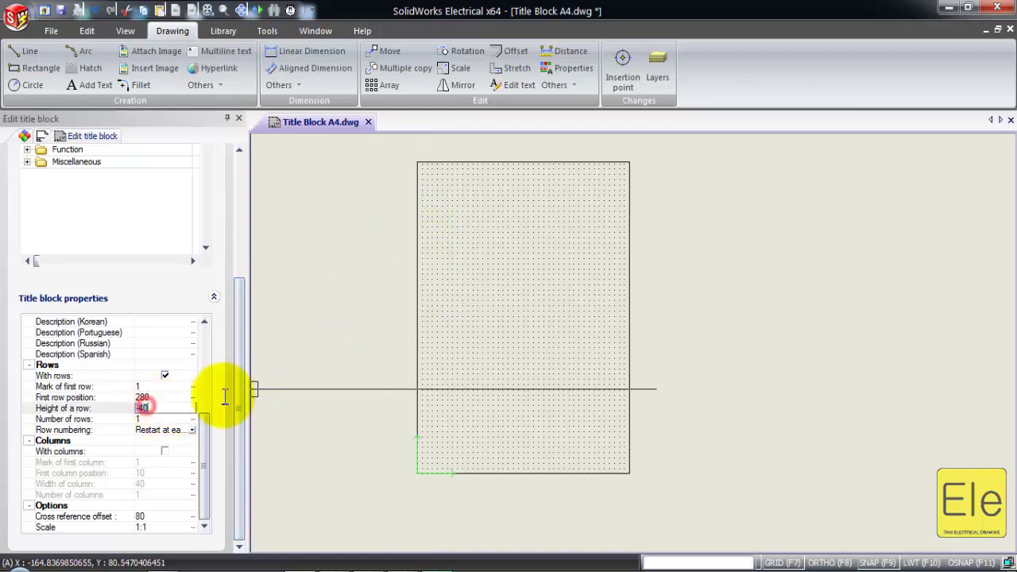
{"action": "left_click", "coordinate": [143, 408]}
{"action": "type", "text": "-10"}
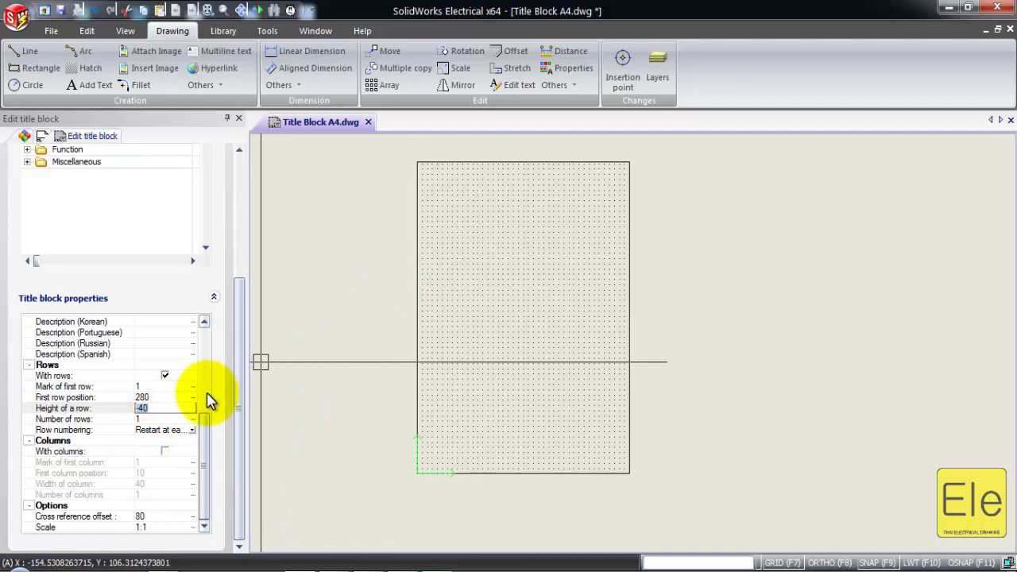
{"action": "left_click", "coordinate": [484, 291]}
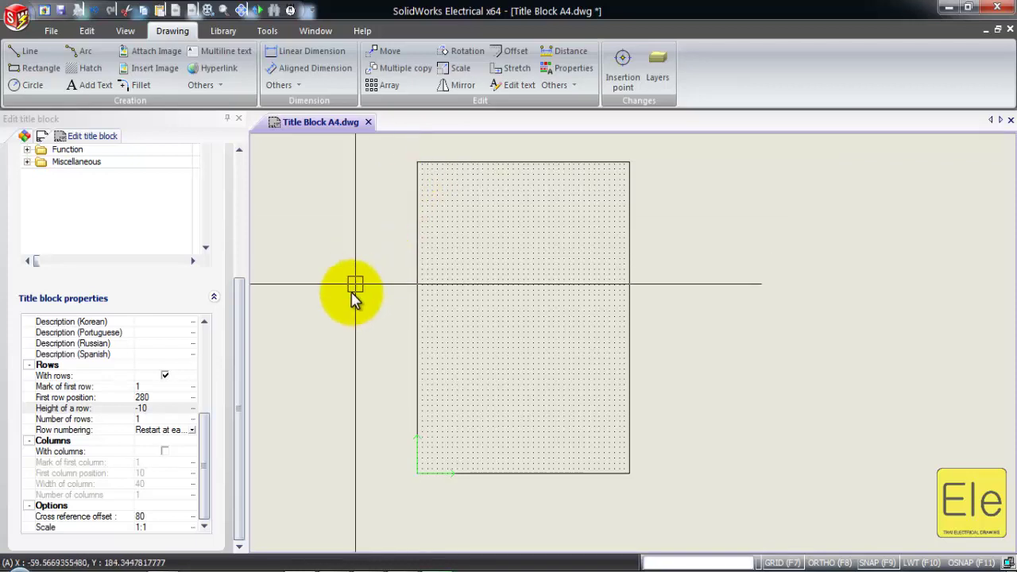
{"action": "left_click", "coordinate": [142, 419]}
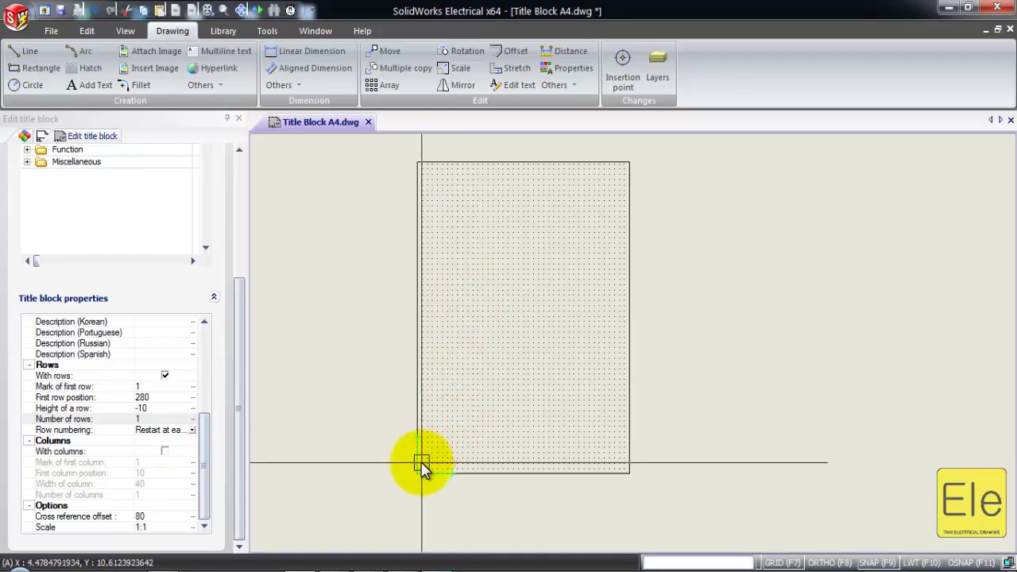
{"action": "left_click", "coordinate": [146, 419]}
{"action": "type", "text": "28"}
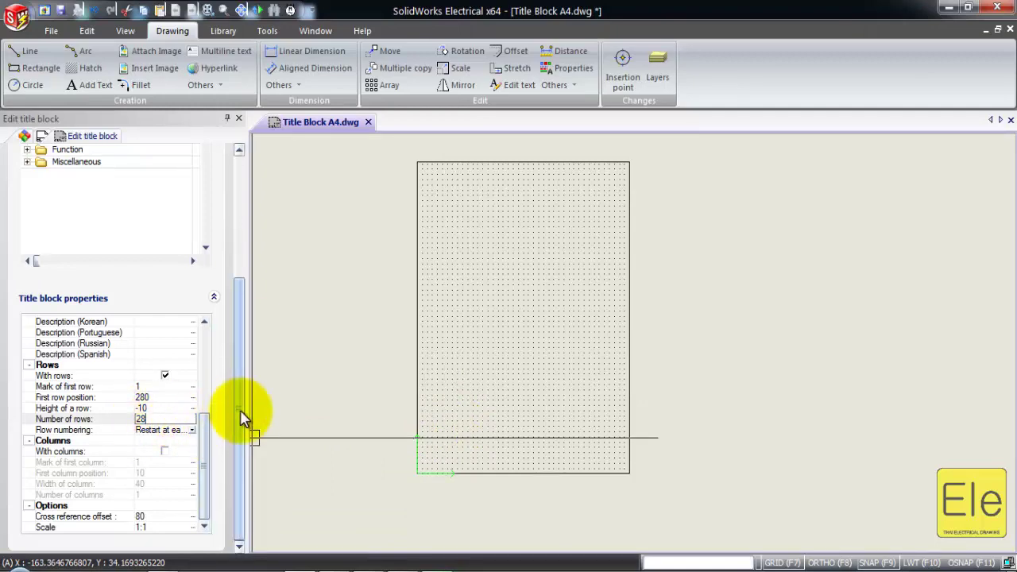
{"action": "left_click_drag", "start_coordinate": [248, 410], "coordinate": [321, 410]}
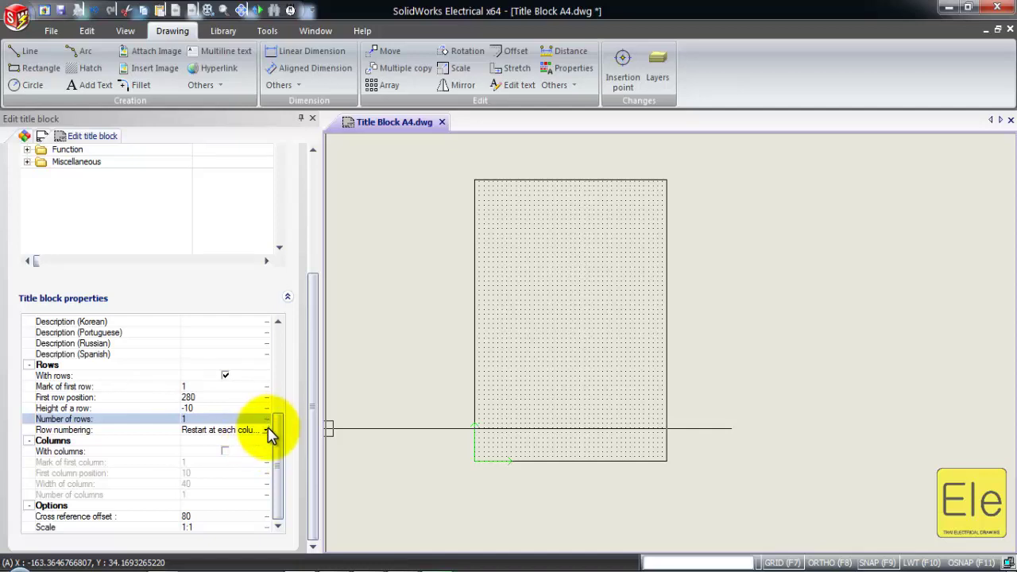
{"action": "left_click", "coordinate": [266, 429]}
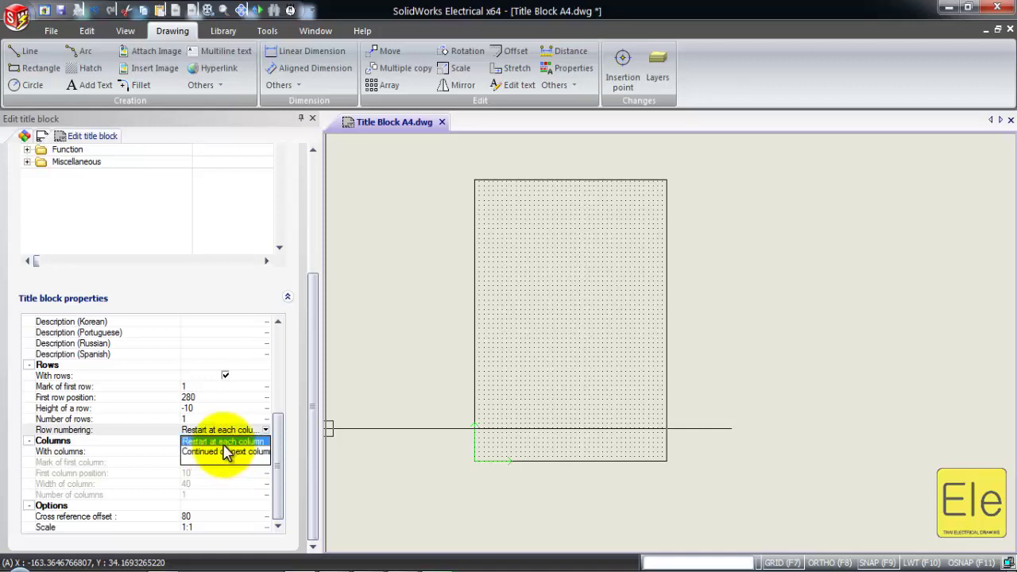
{"action": "left_click", "coordinate": [221, 443]}
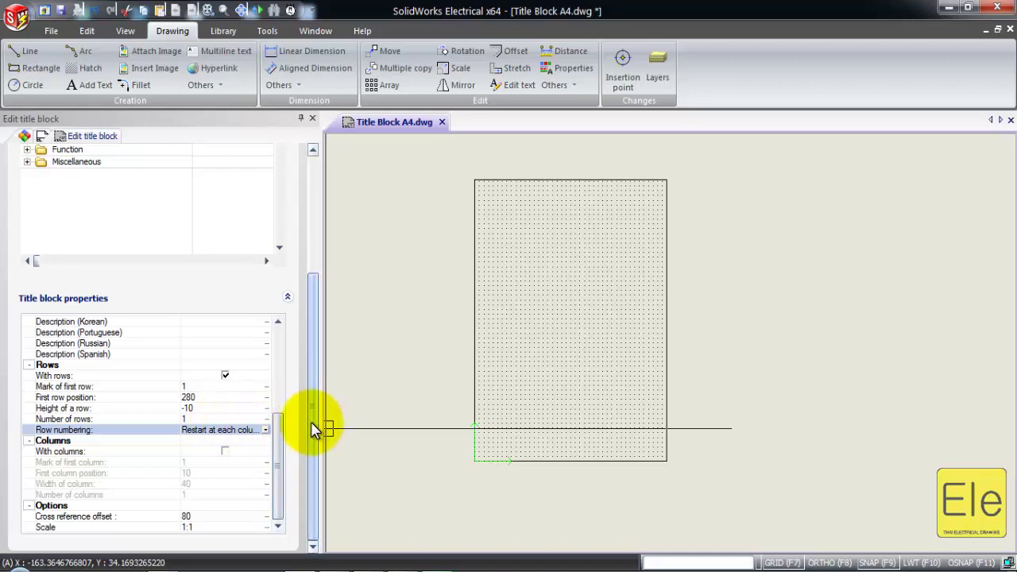
{"action": "left_click_drag", "start_coordinate": [311, 423], "coordinate": [312, 435]}
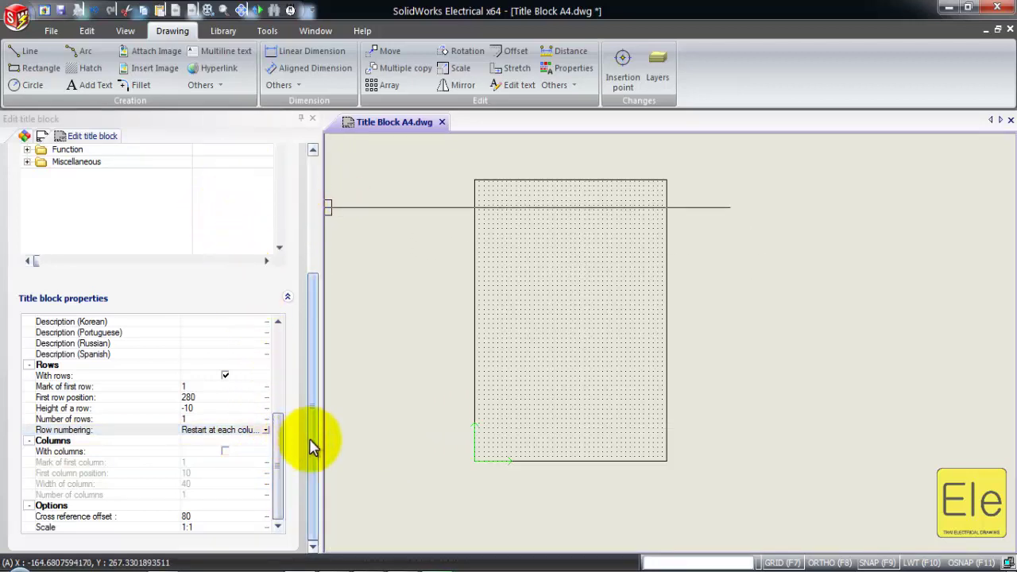
{"action": "left_click_drag", "start_coordinate": [312, 447], "coordinate": [314, 288]}
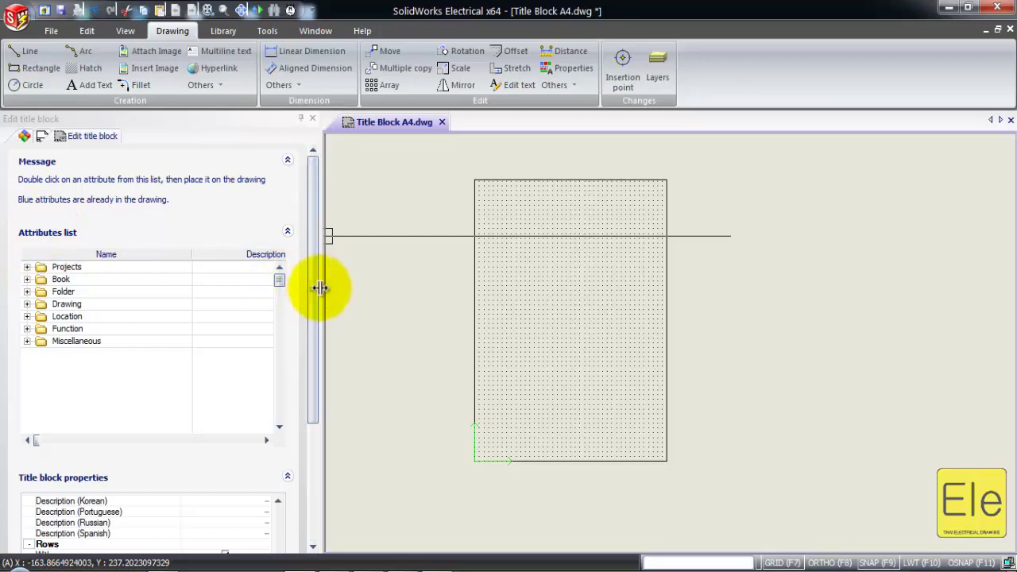
Expand Miscellaneous in the Attributes list and pick up the #ROW attribute for placement
{"action": "left_click_drag", "start_coordinate": [320, 288], "coordinate": [244, 283]}
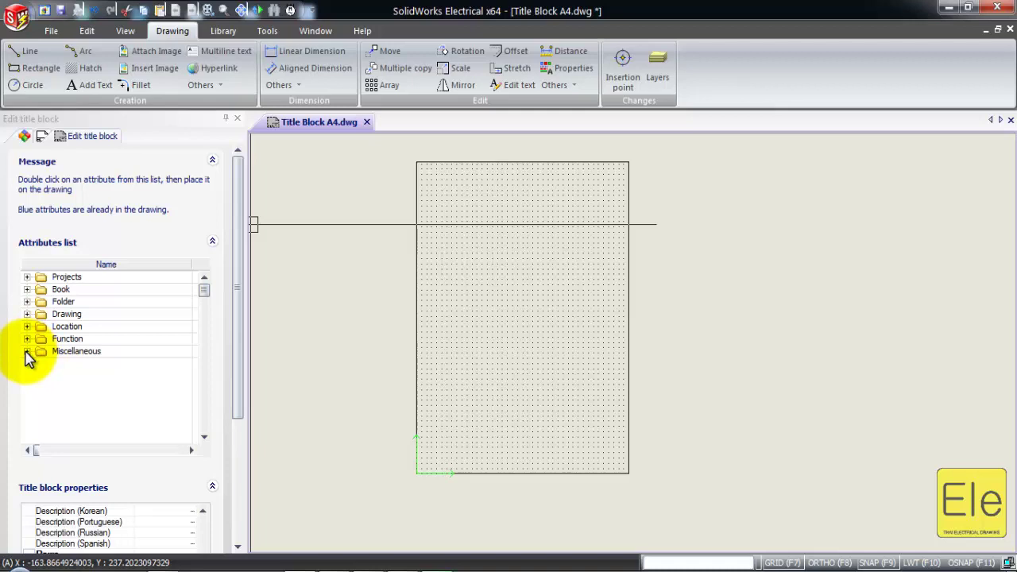
{"action": "left_click", "coordinate": [27, 351]}
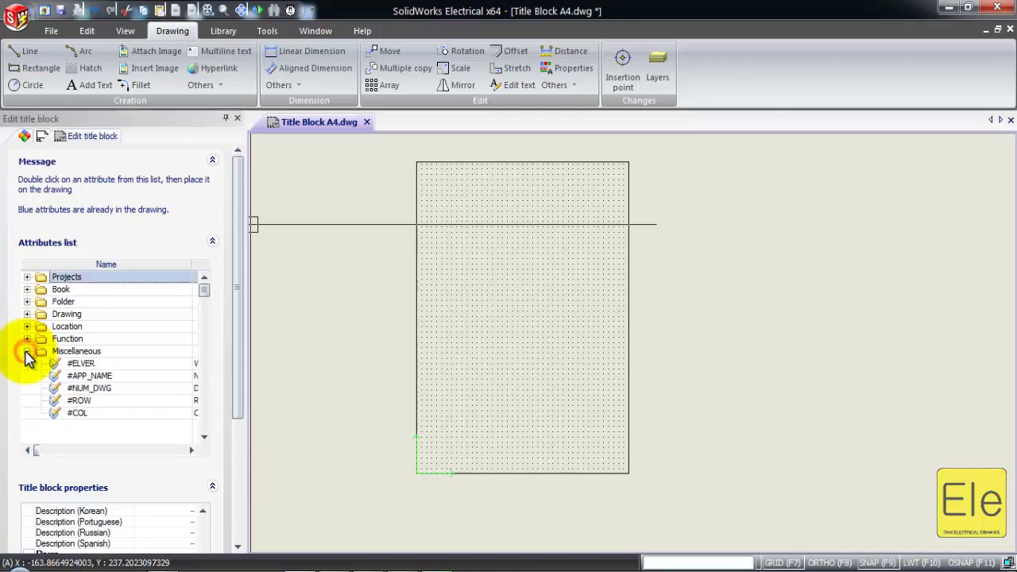
{"action": "double_click", "coordinate": [80, 400]}
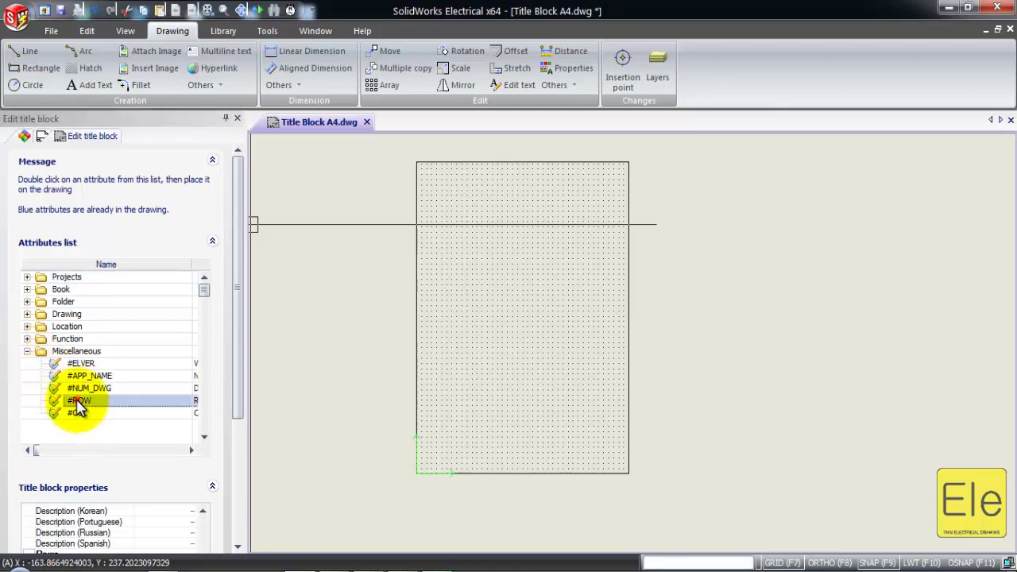
{"action": "scroll", "coordinate": [433, 187], "scroll_direction": "up", "scroll_amount": 1}
{"action": "scroll", "coordinate": [418, 185], "scroll_direction": "up", "scroll_amount": 1}
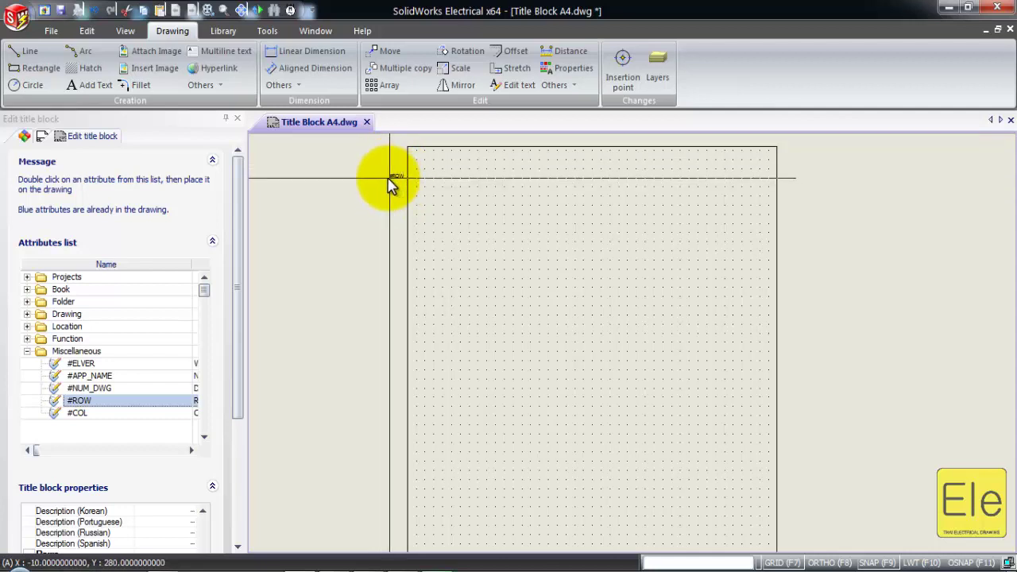
Place #ROW near the frame's top-left corner with Middle Right justification and height 3
{"action": "left_click", "coordinate": [390, 177]}
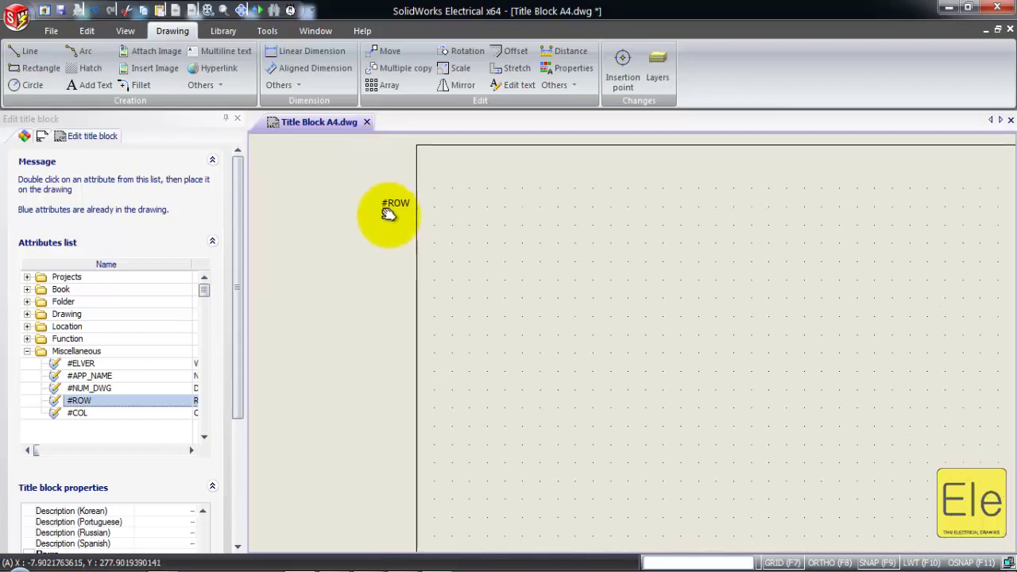
{"action": "scroll", "coordinate": [397, 210], "scroll_direction": "up", "scroll_amount": 1}
{"action": "scroll", "coordinate": [390, 204], "scroll_direction": "up", "scroll_amount": 1}
{"action": "scroll", "coordinate": [408, 212], "scroll_direction": "up", "scroll_amount": 1}
{"action": "left_click", "coordinate": [410, 210]}
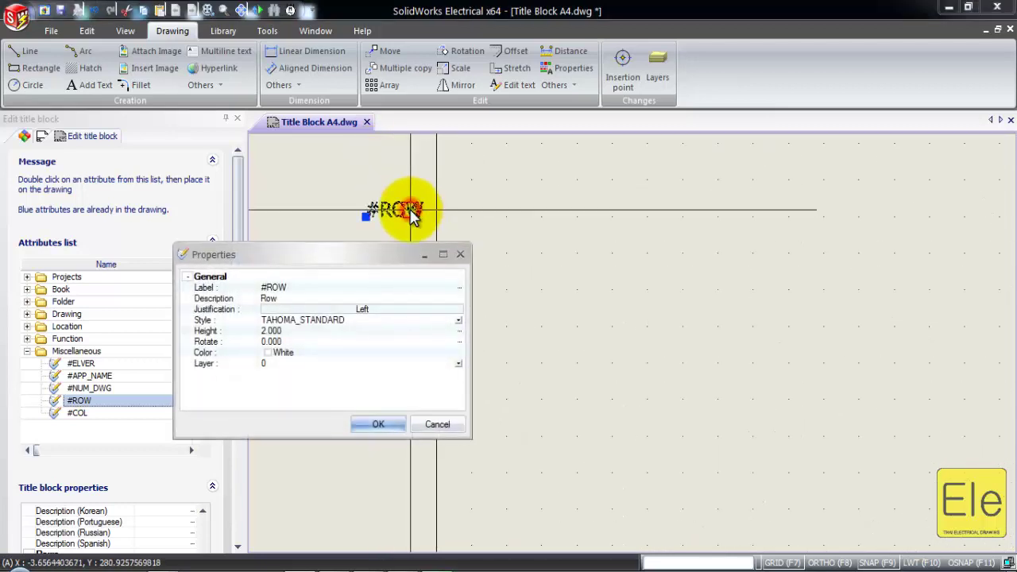
{"action": "left_click", "coordinate": [394, 309]}
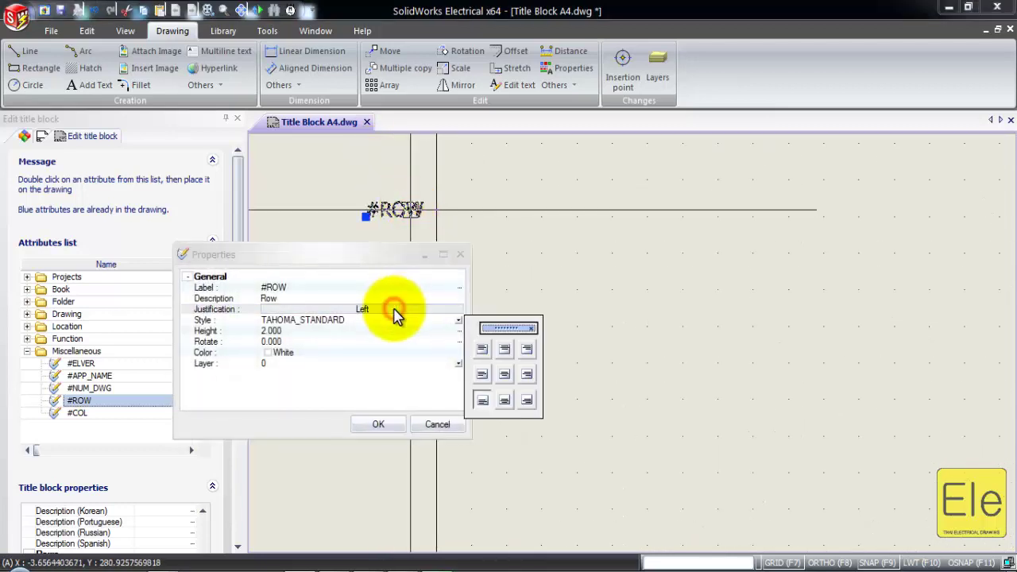
{"action": "left_click", "coordinate": [526, 374]}
{"action": "type", "text": "3"}
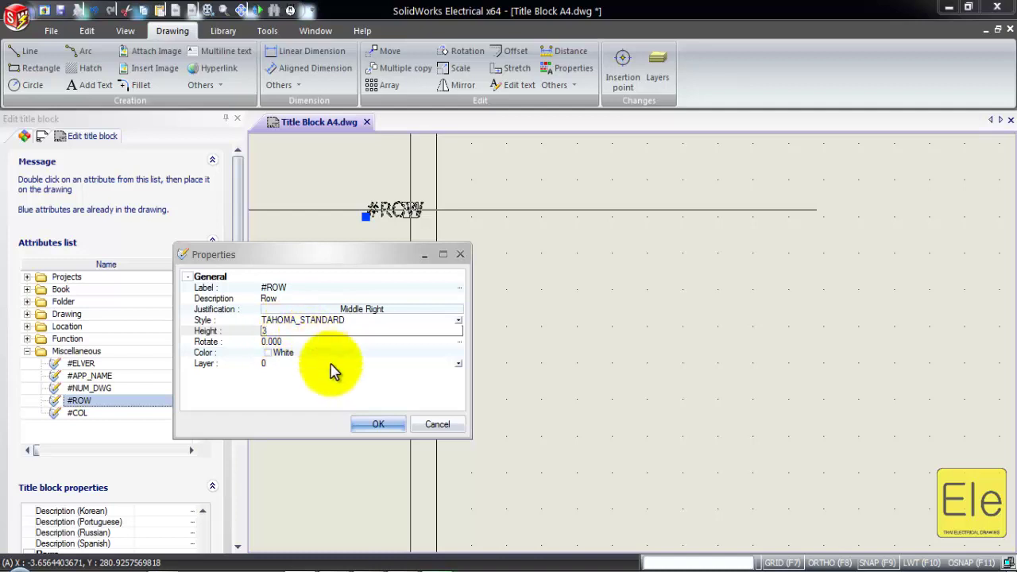
{"action": "left_click", "coordinate": [378, 424]}
Move #ROW so it sits just left of the frame's top-left corner
{"action": "scroll", "coordinate": [500, 318], "scroll_direction": "down", "scroll_amount": 2}
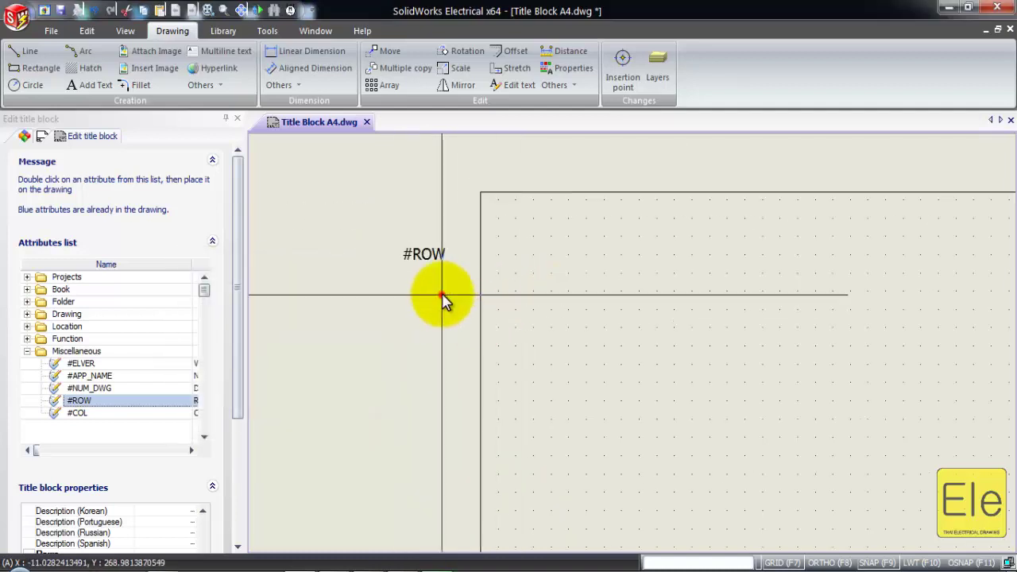
{"action": "scroll", "coordinate": [443, 300], "scroll_direction": "up", "scroll_amount": 2}
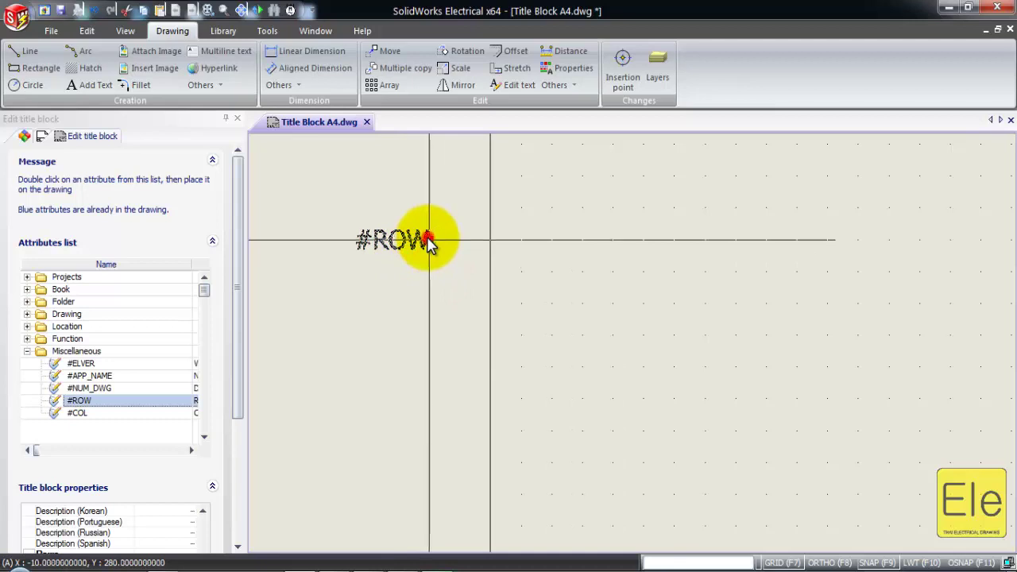
{"action": "left_click", "coordinate": [473, 239]}
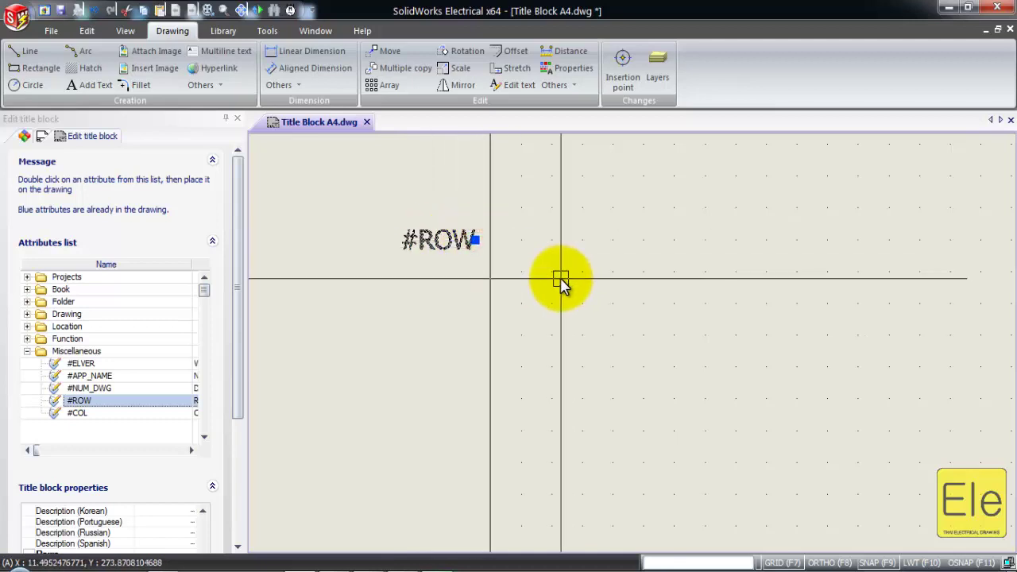
{"action": "left_click", "coordinate": [487, 247]}
{"action": "scroll", "coordinate": [554, 309], "scroll_direction": "down", "scroll_amount": 3}
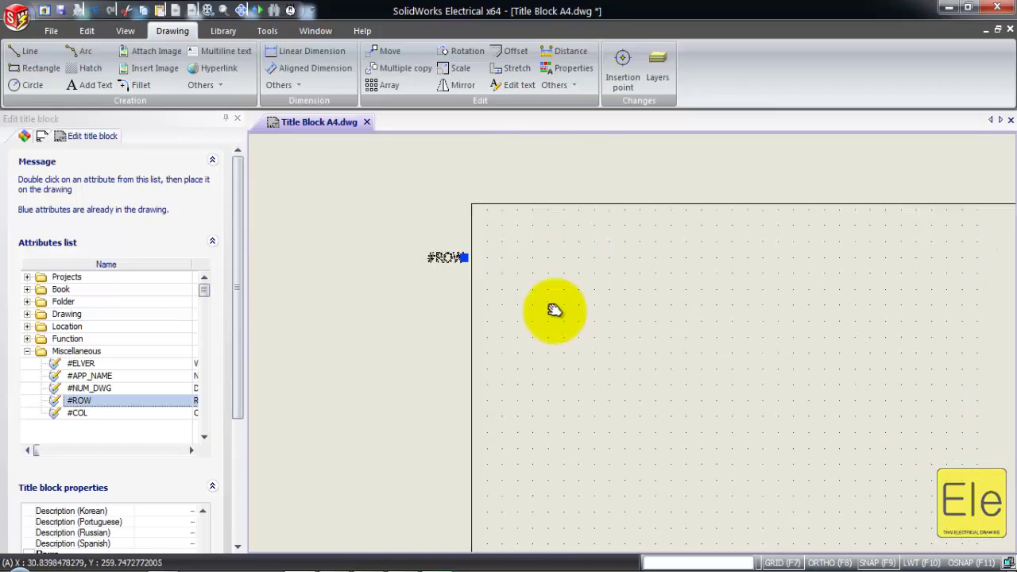
{"action": "mouse_move", "coordinate": [545, 336]}
{"action": "middle_mouse_down"}
{"action": "mouse_move", "coordinate": [572, 351]}
{"action": "mouse_move", "coordinate": [499, 288]}
{"action": "middle_mouse_up"}
{"action": "scroll", "coordinate": [543, 315], "scroll_direction": "down", "scroll_amount": 1}
Array #ROW into 28 rows and 1 column with a -10 row offset down the left edge
{"action": "scroll", "coordinate": [401, 141], "scroll_direction": "down", "scroll_amount": 1}
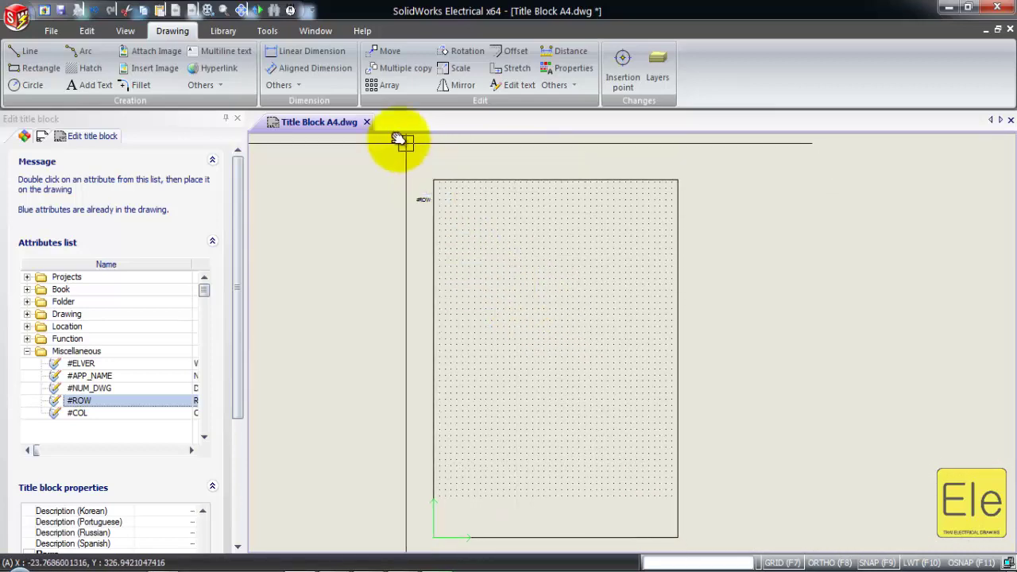
{"action": "scroll", "coordinate": [393, 249], "scroll_direction": "up", "scroll_amount": 1}
{"action": "scroll", "coordinate": [431, 220], "scroll_direction": "up", "scroll_amount": 1}
{"action": "scroll", "coordinate": [413, 229], "scroll_direction": "up", "scroll_amount": 1}
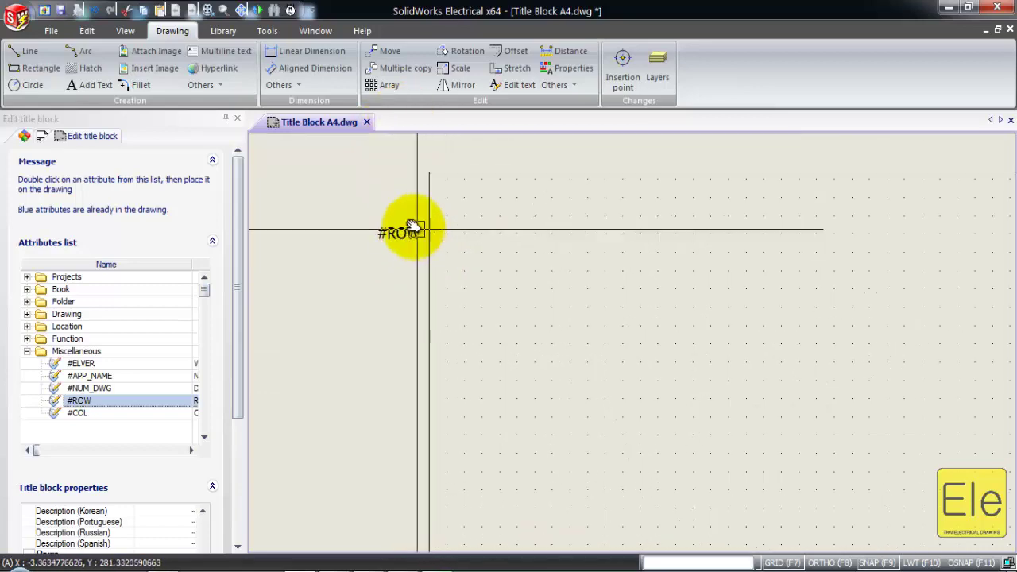
{"action": "left_click", "coordinate": [389, 86]}
{"action": "type", "text": "20"}
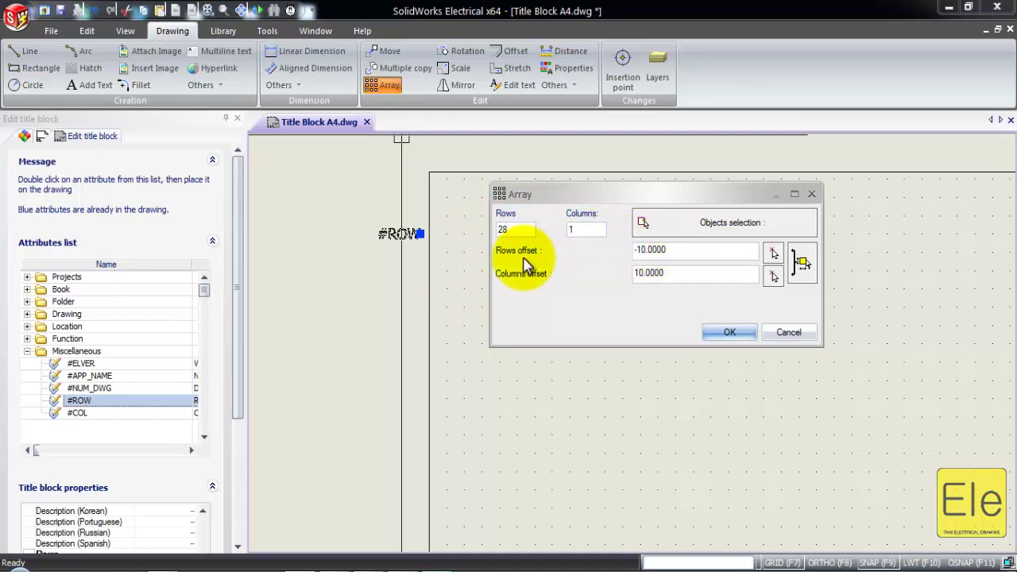
{"action": "left_click", "coordinate": [713, 338]}
{"action": "scroll", "coordinate": [551, 311], "scroll_direction": "down", "scroll_amount": 2}
{"action": "scroll", "coordinate": [561, 352], "scroll_direction": "down", "scroll_amount": 2}
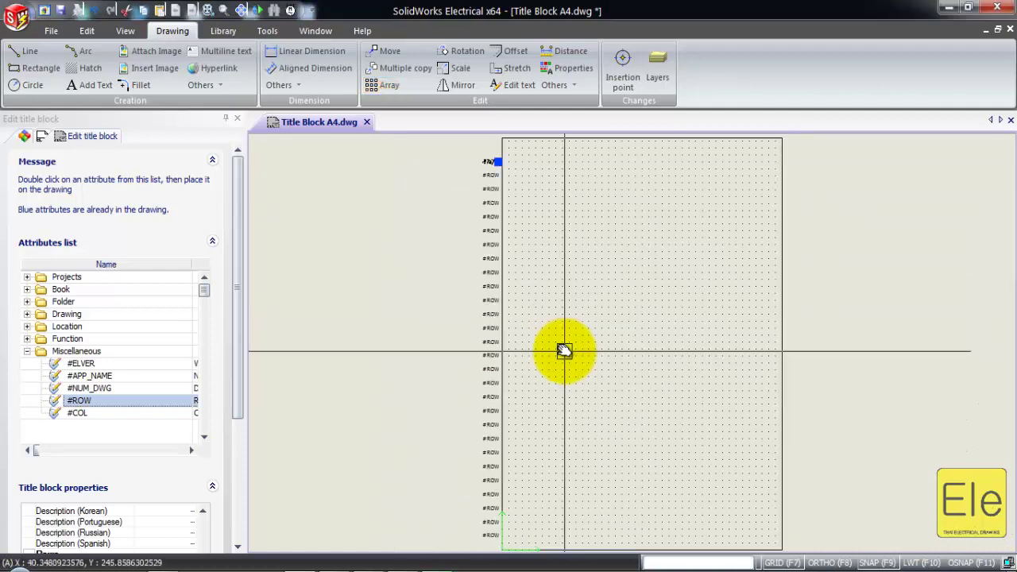
{"action": "left_click", "coordinate": [435, 173]}
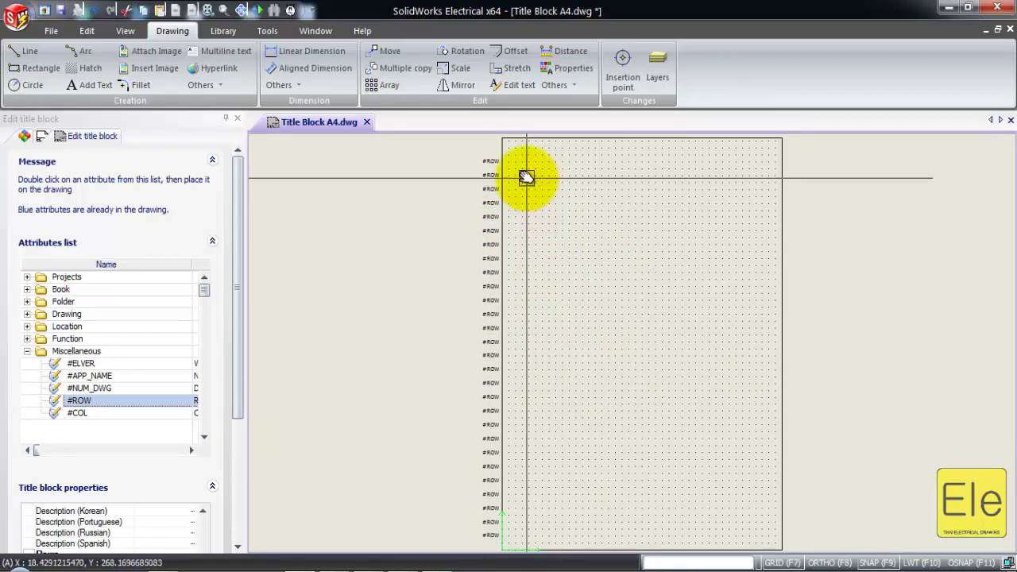
Draw a short tick line beside the top #ROW label on the left edge
{"action": "scroll", "coordinate": [485, 199], "scroll_direction": "up", "scroll_amount": 2}
{"action": "scroll", "coordinate": [484, 200], "scroll_direction": "up", "scroll_amount": 2}
{"action": "scroll", "coordinate": [463, 193], "scroll_direction": "up", "scroll_amount": 1}
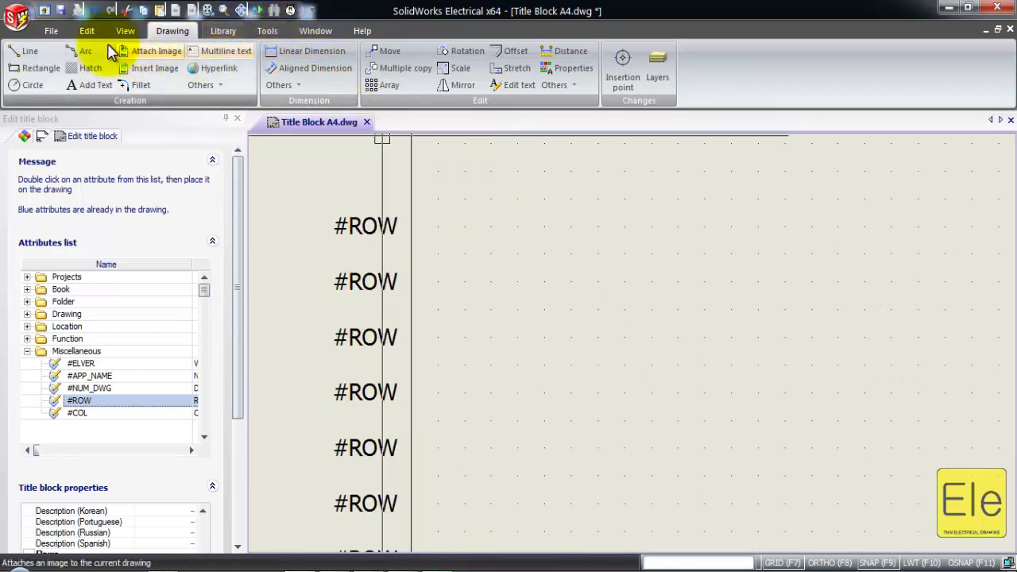
{"action": "left_click", "coordinate": [32, 53]}
{"action": "scroll", "coordinate": [438, 261], "scroll_direction": "up", "scroll_amount": 1}
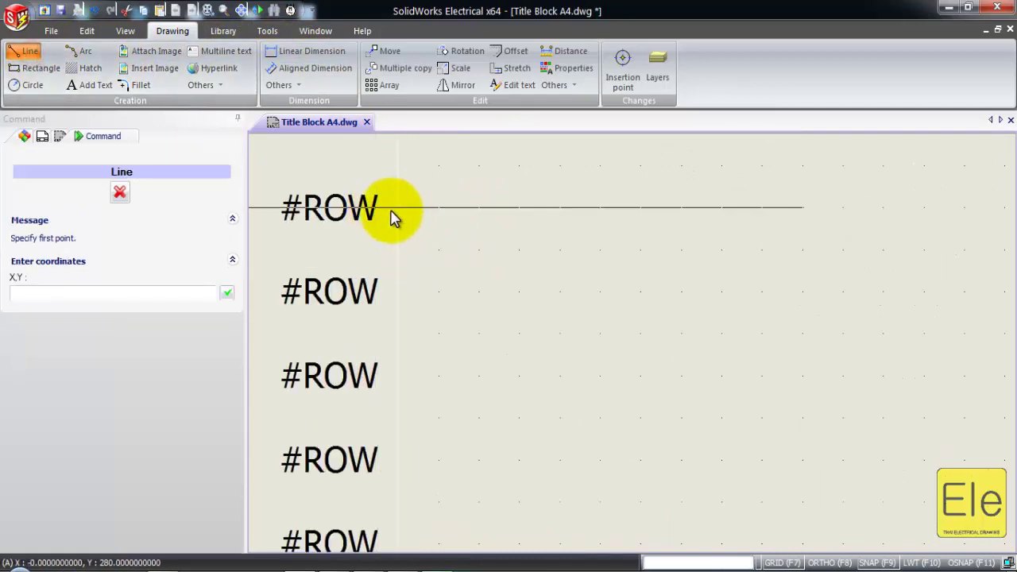
{"action": "left_click", "coordinate": [382, 211]}
{"action": "scroll", "coordinate": [463, 249], "scroll_direction": "down", "scroll_amount": 2}
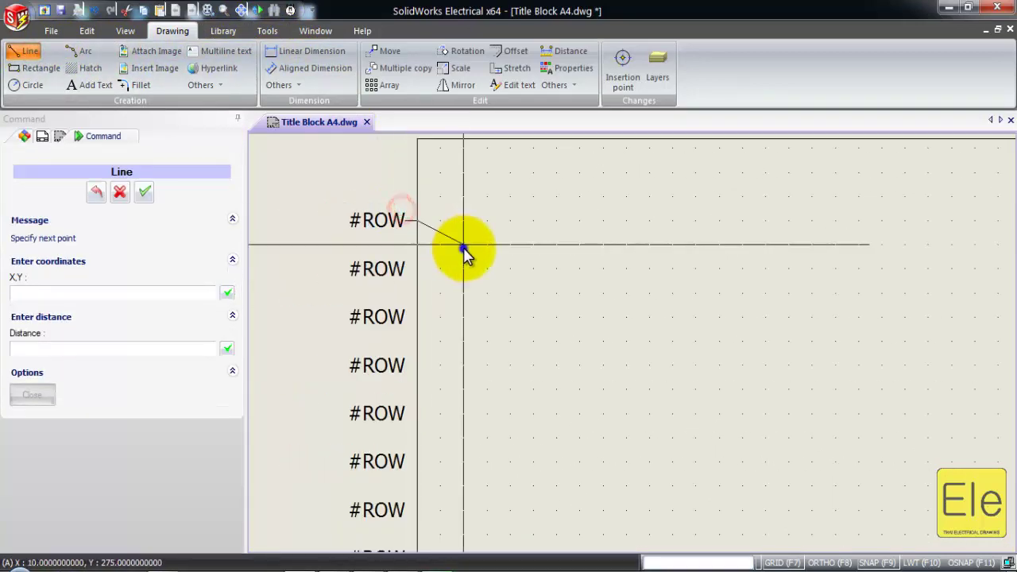
{"action": "scroll", "coordinate": [445, 266], "scroll_direction": "down", "scroll_amount": 2}
{"action": "key", "text": "Escape"}
{"action": "scroll", "coordinate": [472, 282], "scroll_direction": "up", "scroll_amount": 1}
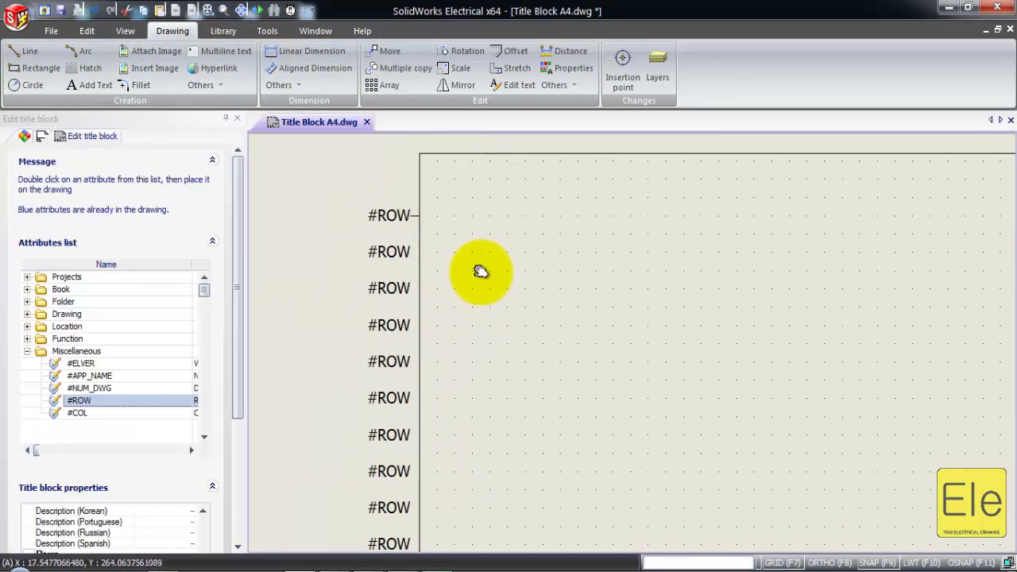
{"action": "scroll", "coordinate": [413, 189], "scroll_direction": "up", "scroll_amount": 1}
Array the tick line into 28 rows at -10 offset, one per #ROW
{"action": "left_click", "coordinate": [401, 174]}
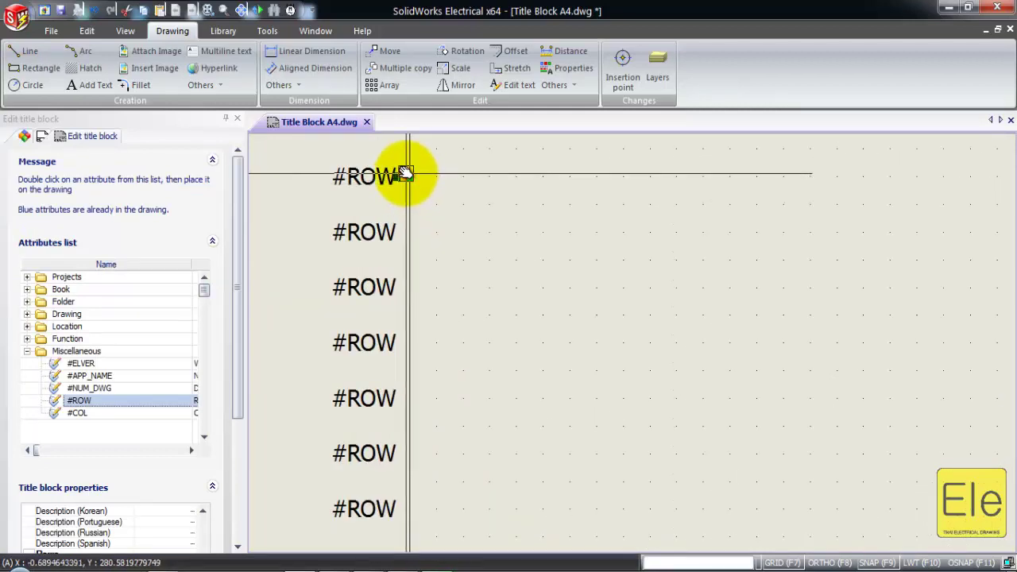
{"action": "left_click", "coordinate": [387, 85]}
{"action": "type", "text": "28"}
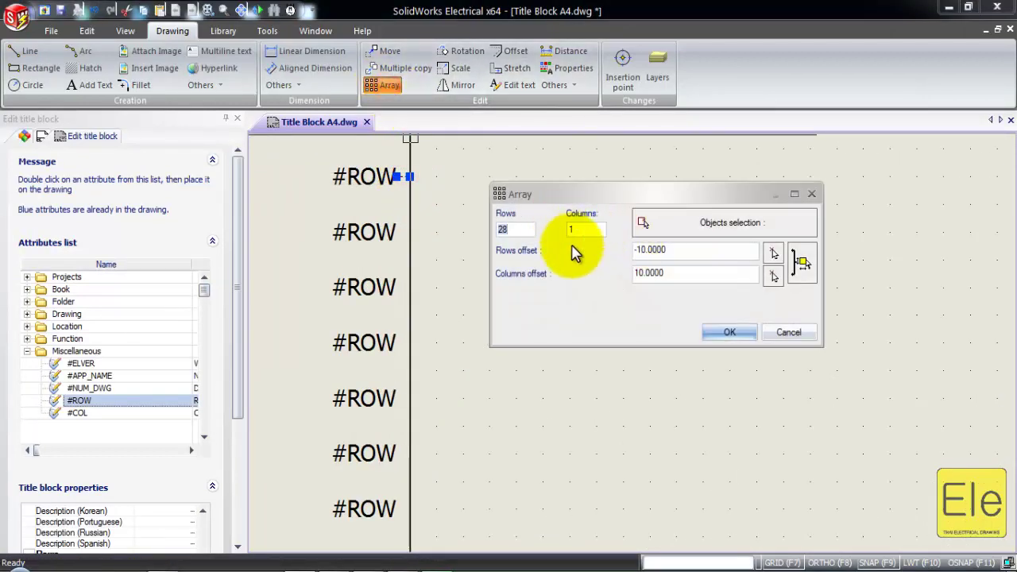
{"action": "left_click", "coordinate": [711, 333]}
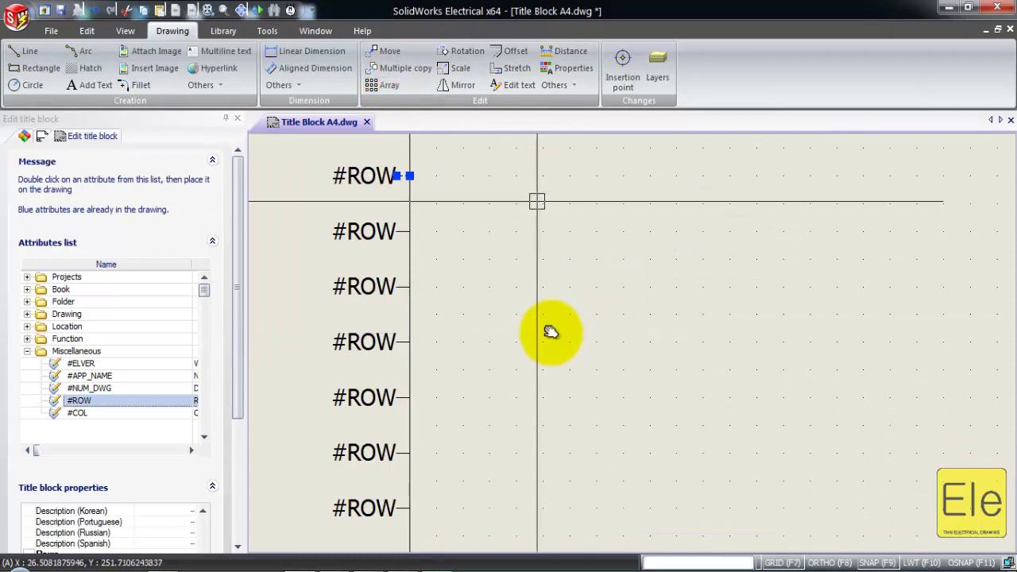
{"action": "scroll", "coordinate": [549, 338], "scroll_direction": "down", "scroll_amount": 3}
{"action": "scroll", "coordinate": [571, 397], "scroll_direction": "down", "scroll_amount": 1}
{"action": "mouse_move", "coordinate": [586, 441]}
{"action": "middle_mouse_down"}
{"action": "mouse_move", "coordinate": [533, 333]}
{"action": "mouse_move", "coordinate": [540, 295]}
{"action": "mouse_move", "coordinate": [532, 351]}
{"action": "middle_mouse_up"}
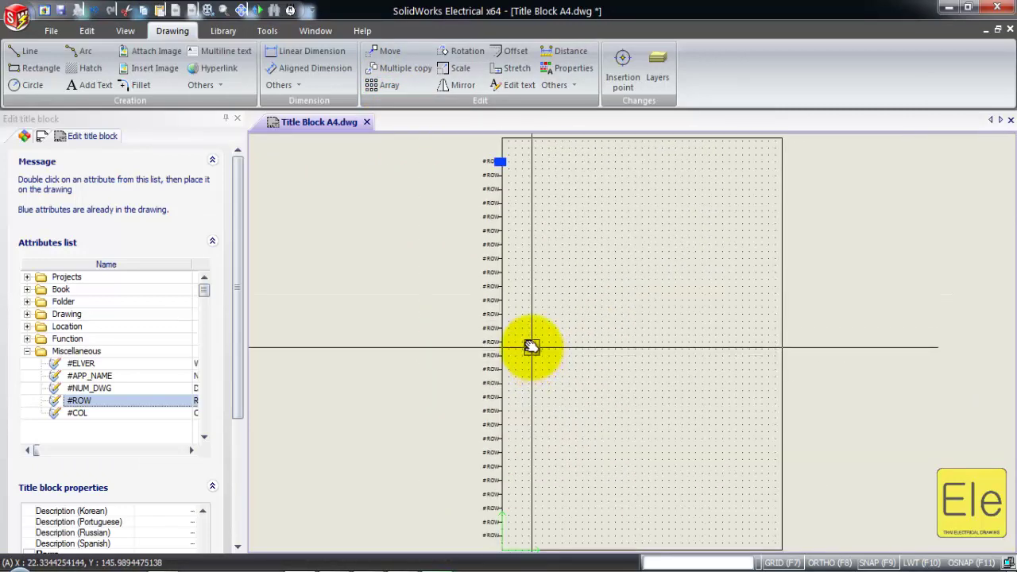
Save and close Title Block A4, then open IEC_11's 04 - Electrical scheme drawing
{"action": "left_click", "coordinate": [367, 122]}
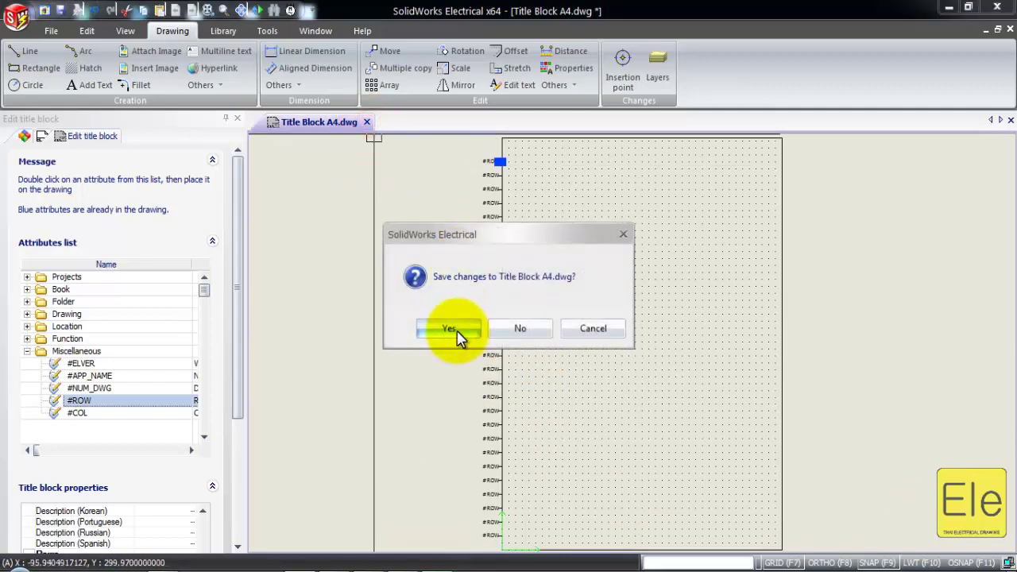
{"action": "left_click", "coordinate": [456, 330]}
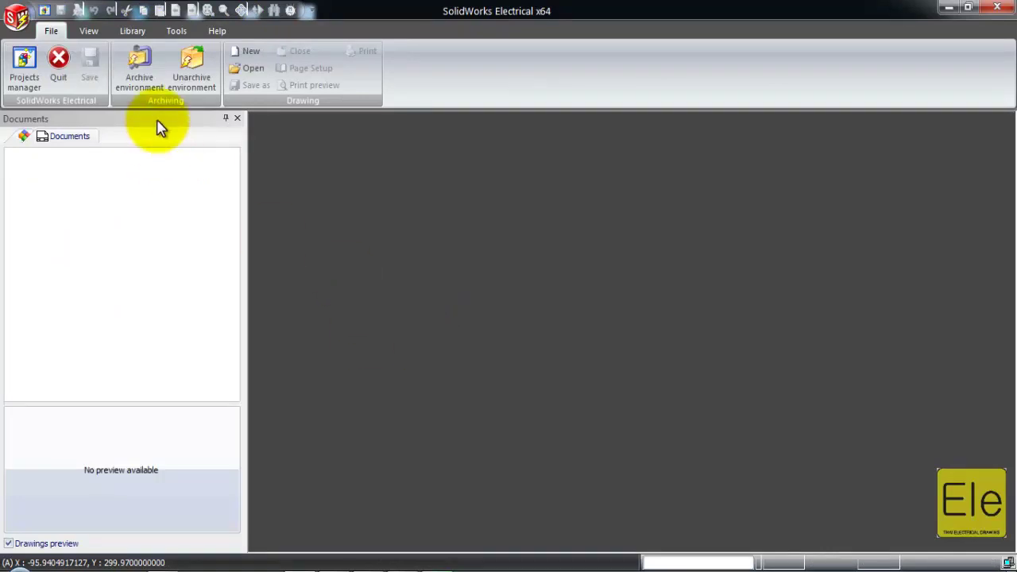
{"action": "left_click", "coordinate": [23, 65]}
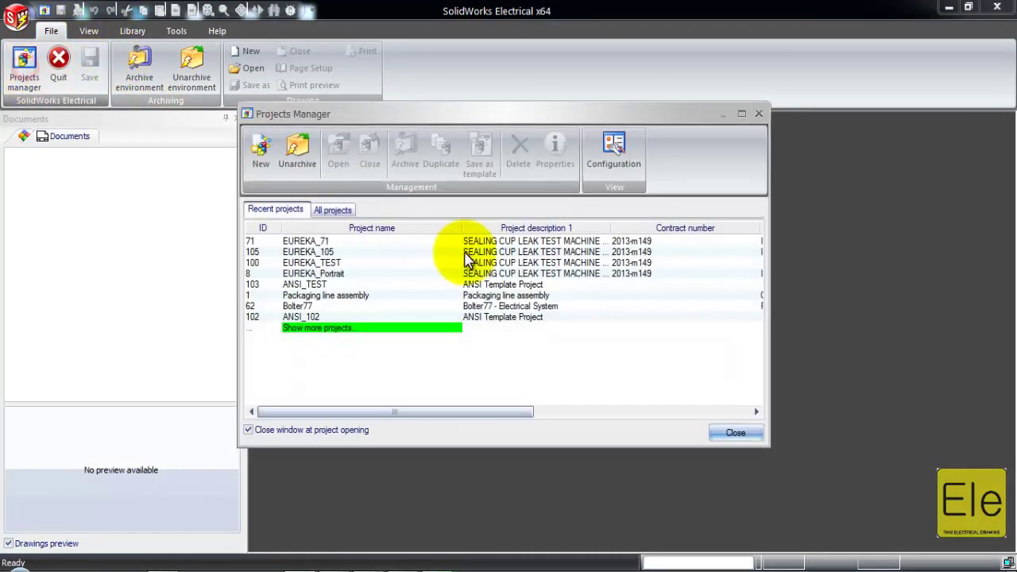
{"action": "left_click", "coordinate": [300, 318]}
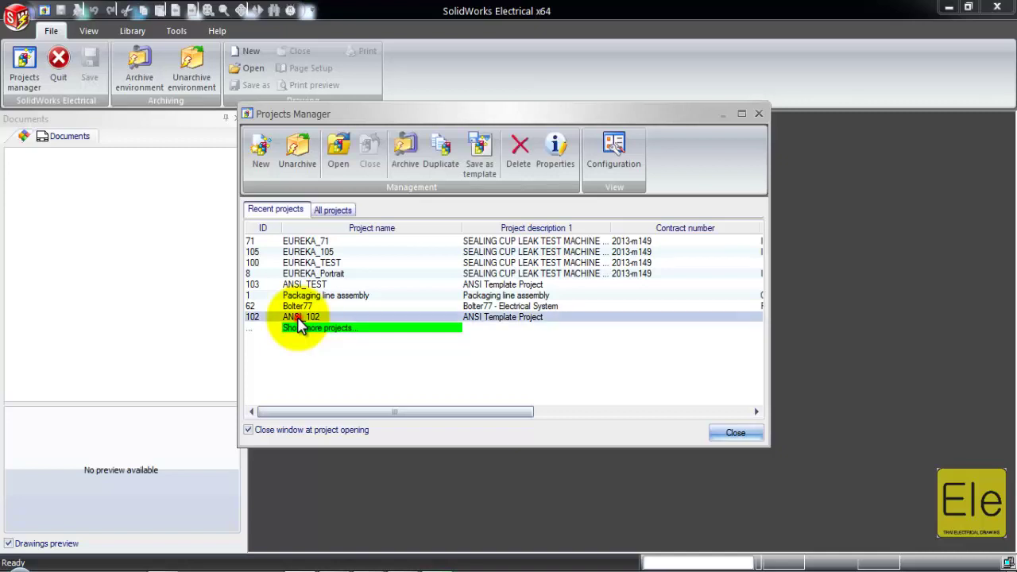
{"action": "left_click", "coordinate": [333, 210]}
{"action": "scroll", "coordinate": [310, 318], "scroll_direction": "down", "scroll_amount": 5}
{"action": "scroll", "coordinate": [316, 322], "scroll_direction": "down", "scroll_amount": 5}
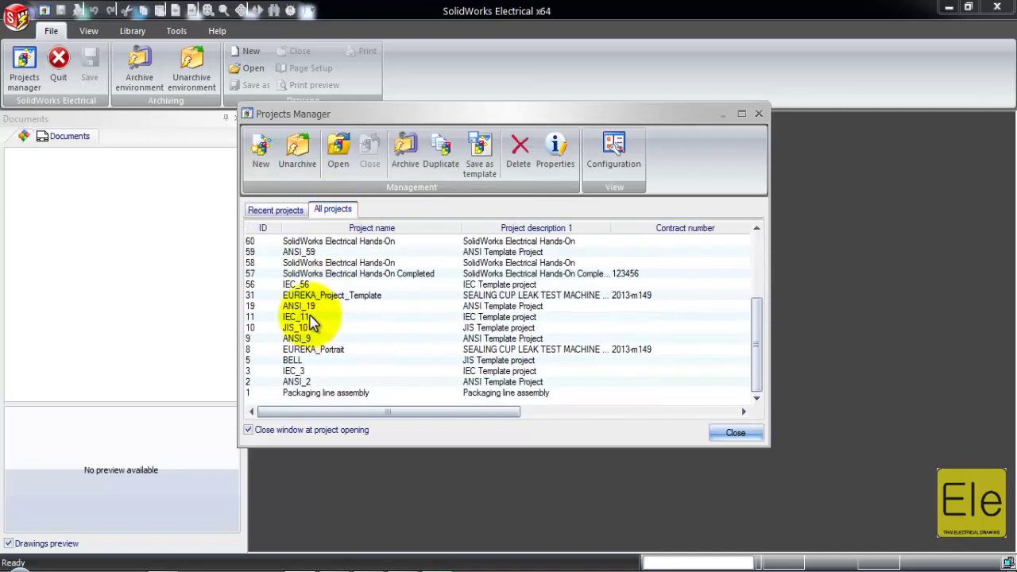
{"action": "double_click", "coordinate": [310, 318]}
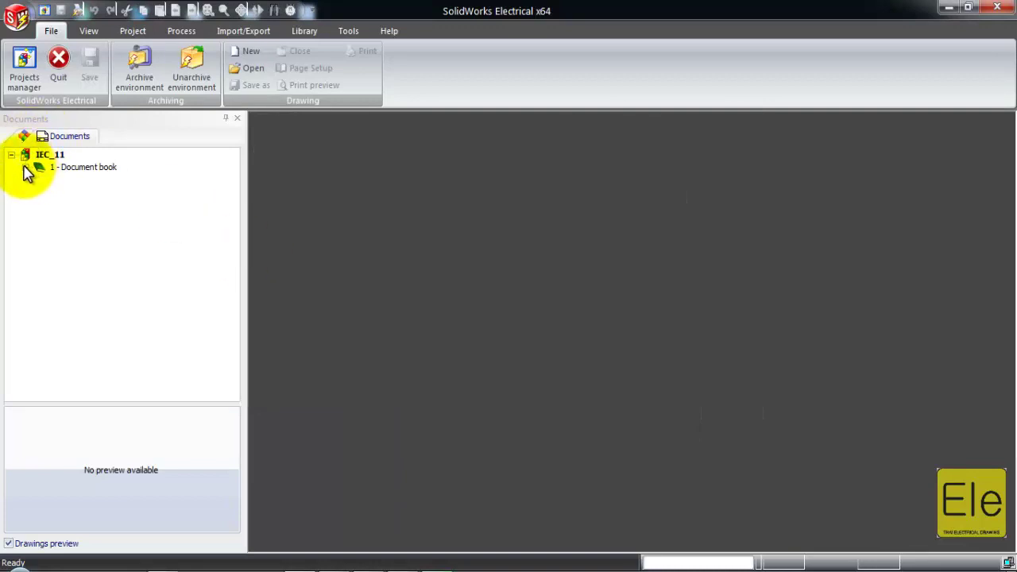
{"action": "left_click", "coordinate": [25, 168]}
{"action": "double_click", "coordinate": [82, 218]}
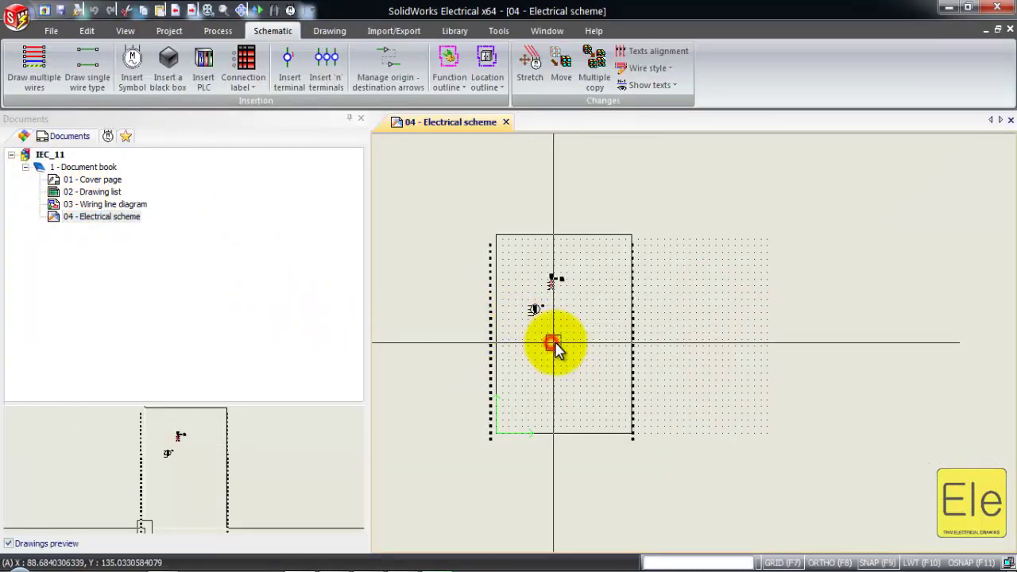
Window-select and delete the two schematic symbols on the sheet
{"action": "left_click_drag", "start_coordinate": [554, 341], "coordinate": [524, 266]}
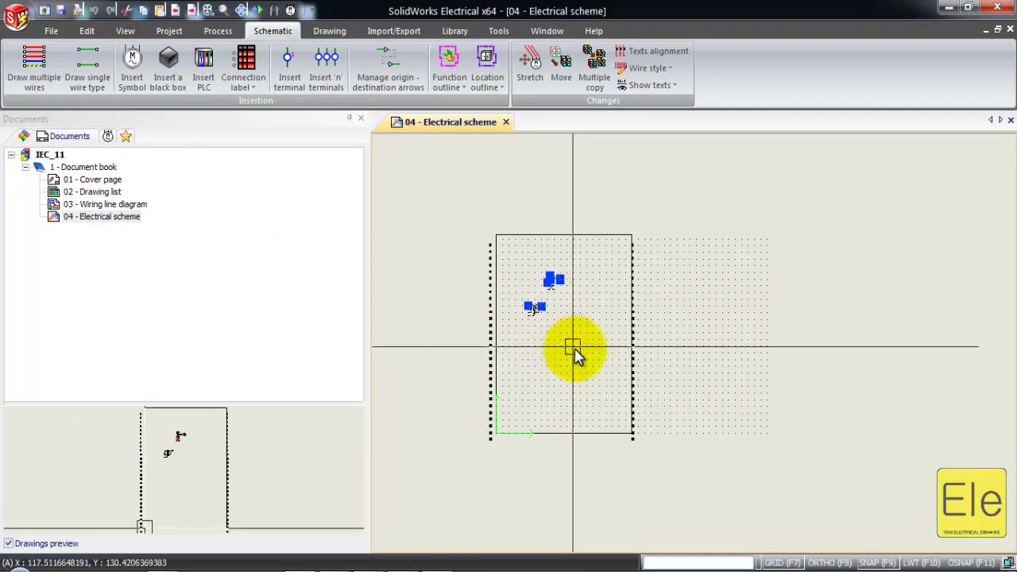
{"action": "key", "text": "Delete"}
{"action": "scroll", "coordinate": [545, 290], "scroll_direction": "up", "scroll_amount": 2}
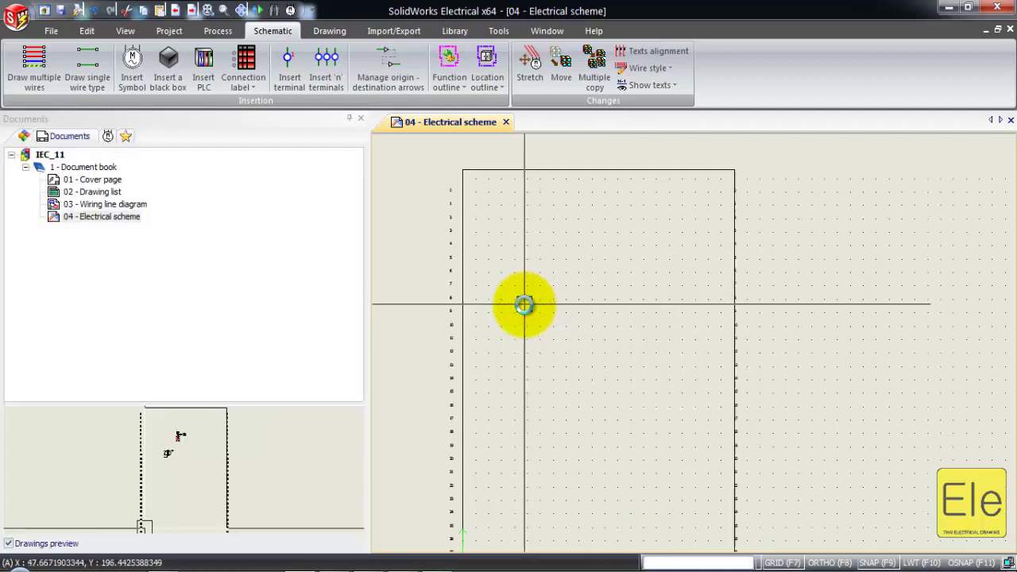
{"action": "scroll", "coordinate": [526, 318], "scroll_direction": "up", "scroll_amount": 2}
{"action": "scroll", "coordinate": [508, 347], "scroll_direction": "up", "scroll_amount": 2}
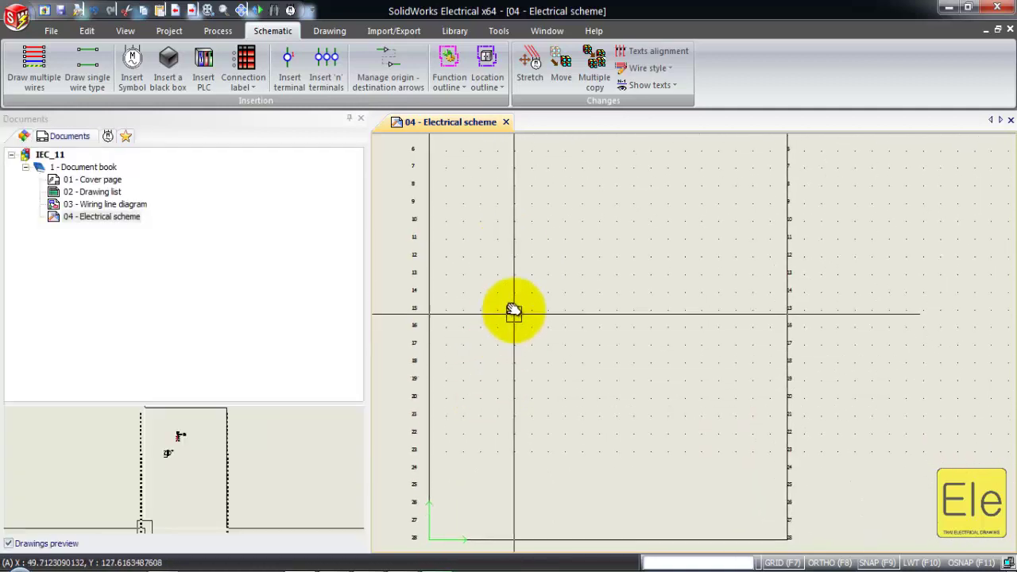
{"action": "scroll", "coordinate": [500, 370], "scroll_direction": "down", "scroll_amount": 1}
{"action": "scroll", "coordinate": [509, 317], "scroll_direction": "down", "scroll_amount": 2}
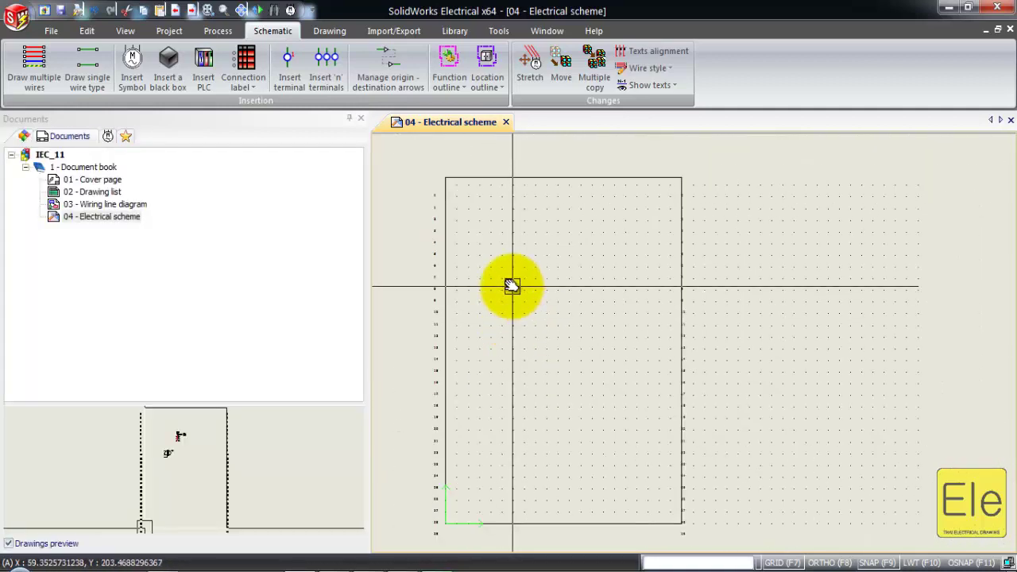
Request another title block for the Electrical scheme drawing and fit the sheet to view
{"action": "right_click", "coordinate": [116, 226]}
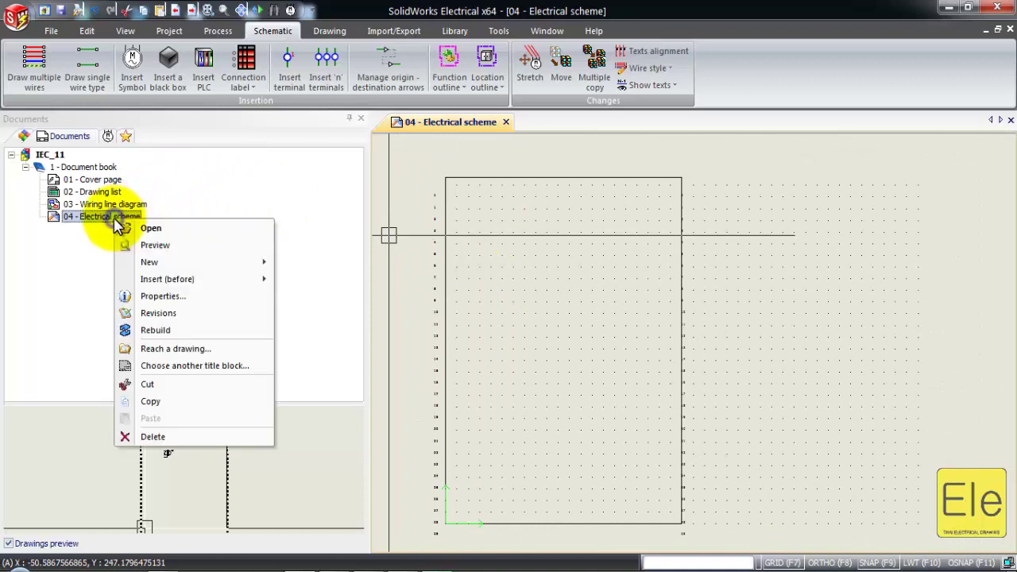
{"action": "left_click", "coordinate": [206, 366]}
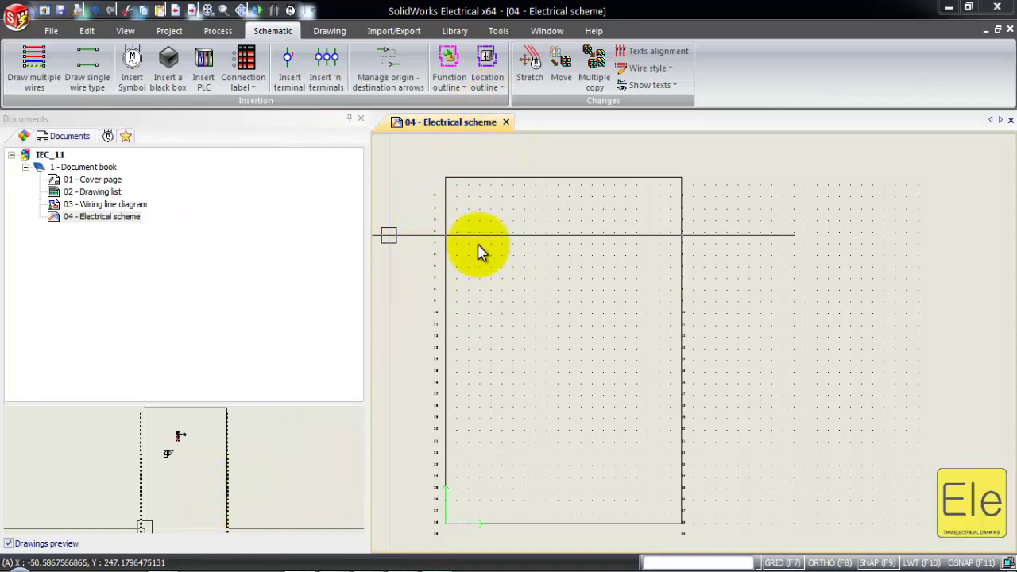
{"action": "double_click", "coordinate": [164, 220]}
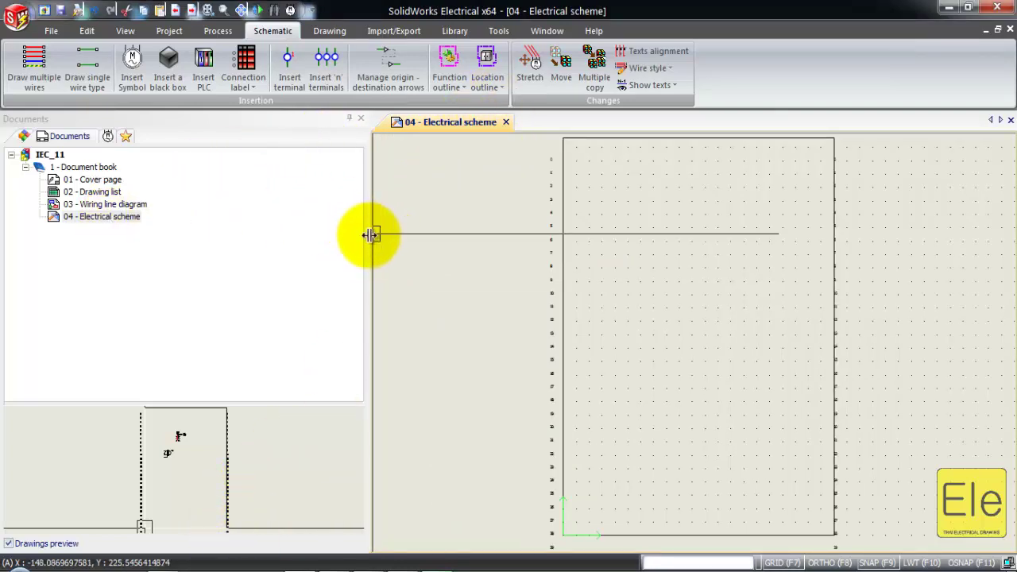
Assign the A4-size [Title Block A4] to the 04 - Electrical scheme drawing
{"action": "left_click_drag", "start_coordinate": [372, 236], "coordinate": [216, 230]}
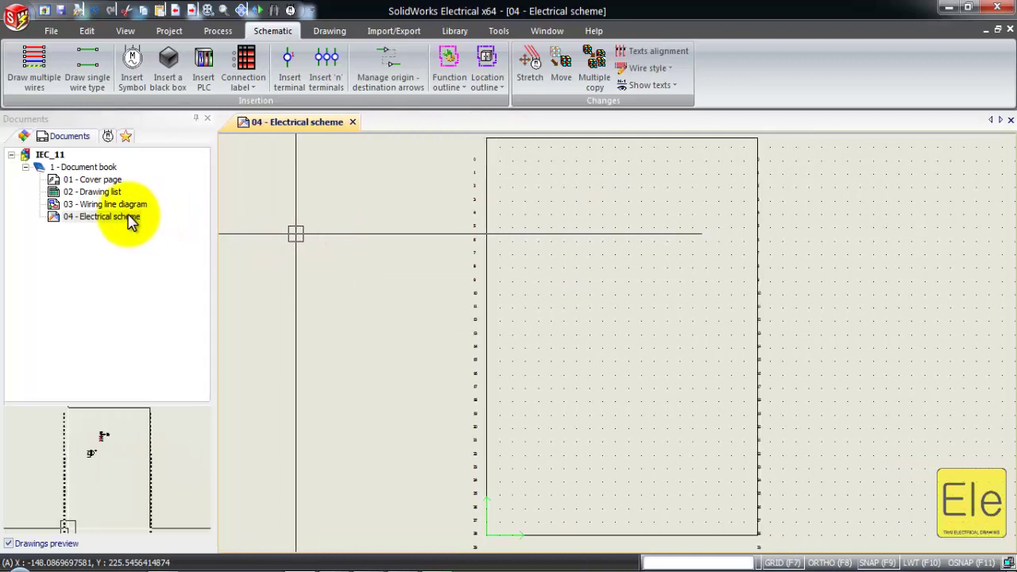
{"action": "right_click", "coordinate": [129, 220]}
{"action": "left_click", "coordinate": [218, 362]}
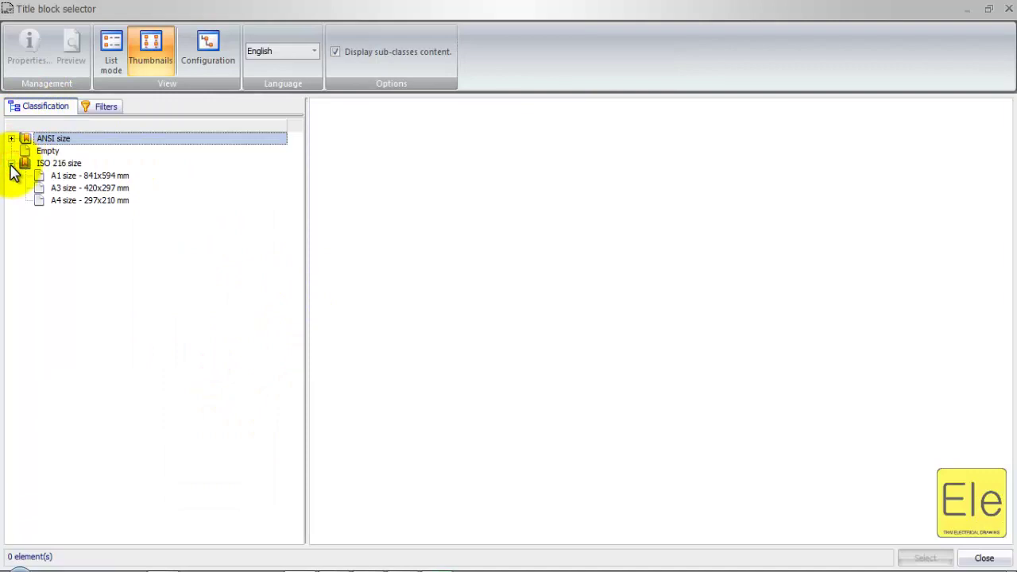
{"action": "left_click", "coordinate": [87, 201]}
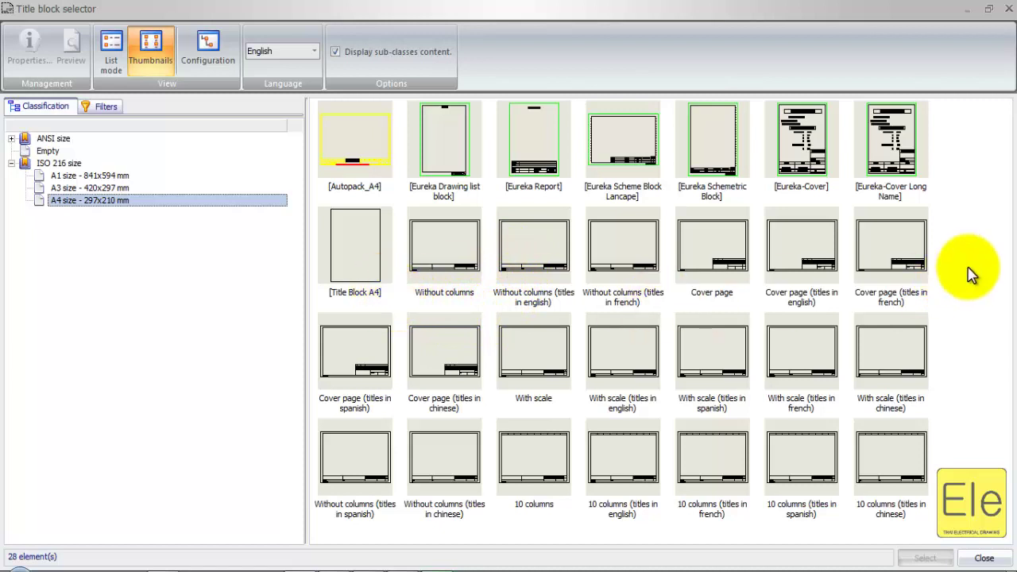
{"action": "left_click", "coordinate": [366, 260]}
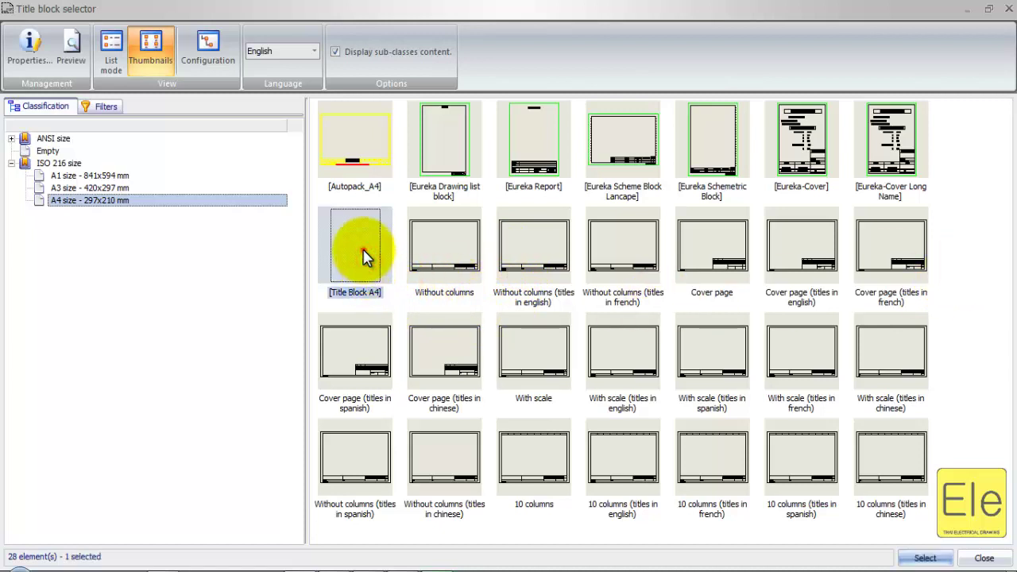
{"action": "double_click", "coordinate": [363, 256]}
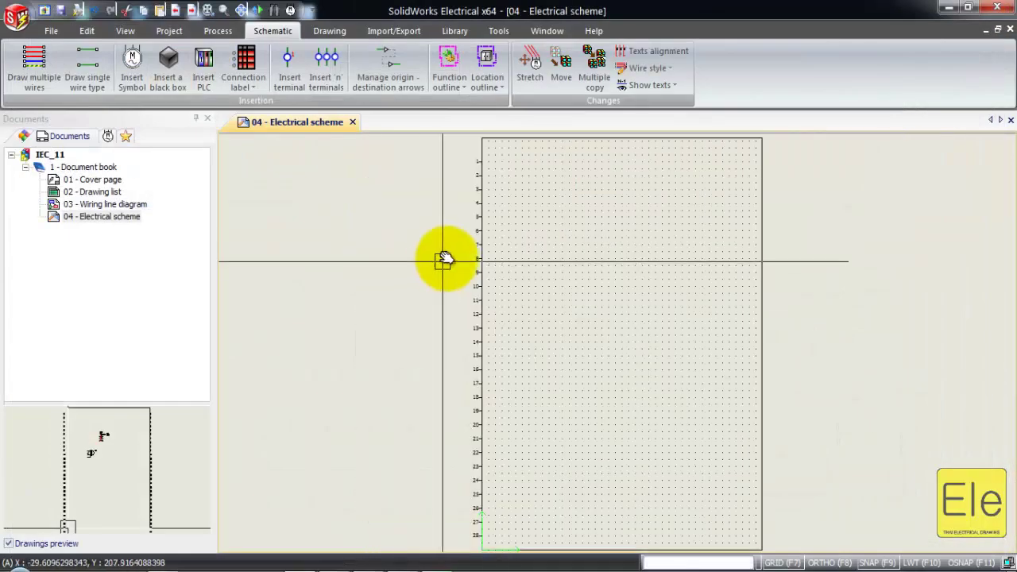
{"action": "scroll", "coordinate": [531, 408], "scroll_direction": "up", "scroll_amount": 2}
{"action": "scroll", "coordinate": [532, 357], "scroll_direction": "down", "scroll_amount": 2}
{"action": "scroll", "coordinate": [519, 317], "scroll_direction": "down", "scroll_amount": 2}
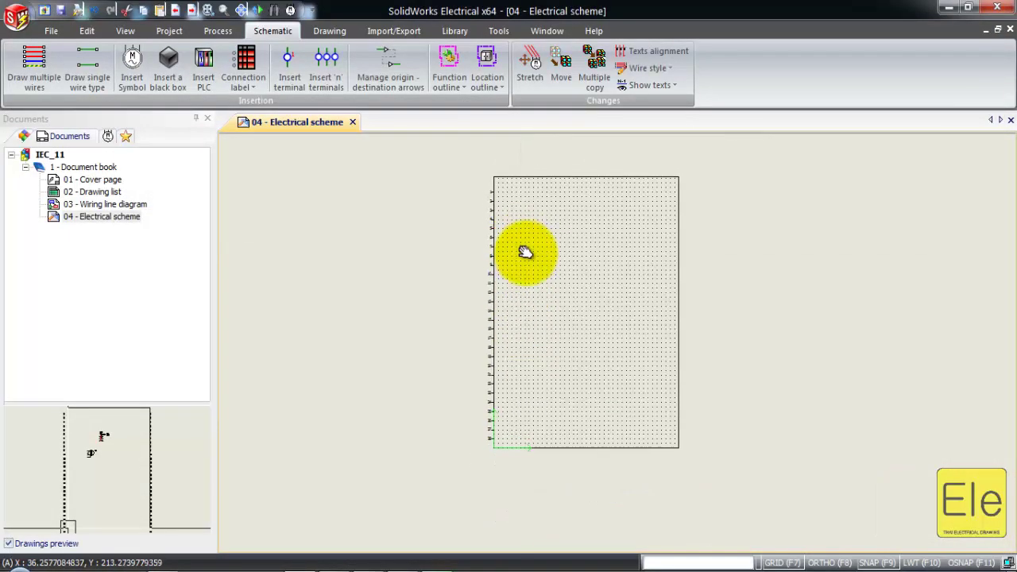
{"action": "scroll", "coordinate": [513, 215], "scroll_direction": "up", "scroll_amount": 1}
{"action": "scroll", "coordinate": [508, 193], "scroll_direction": "up", "scroll_amount": 2}
{"action": "scroll", "coordinate": [505, 194], "scroll_direction": "up", "scroll_amount": 1}
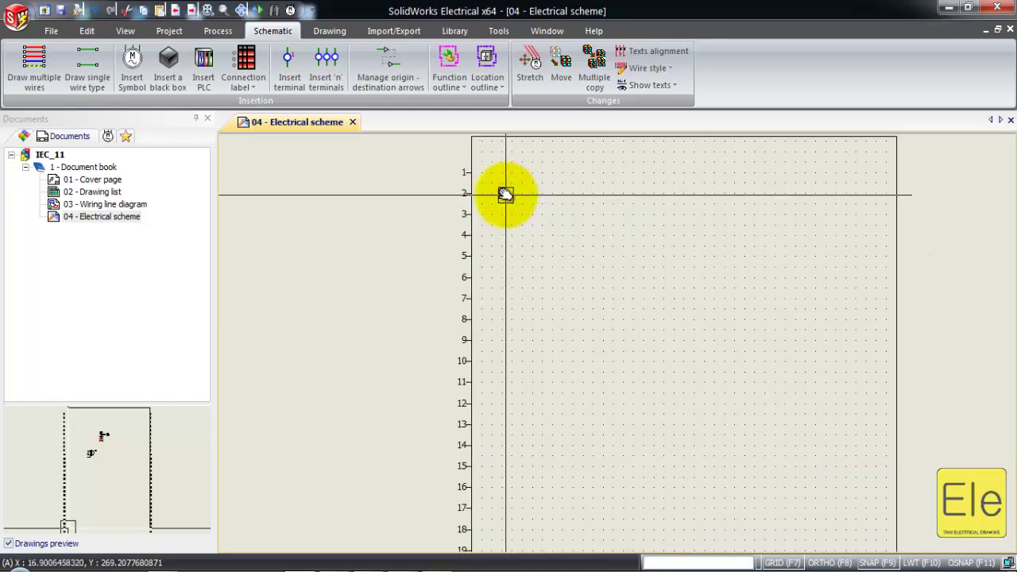
{"action": "scroll", "coordinate": [469, 214], "scroll_direction": "up", "scroll_amount": 1}
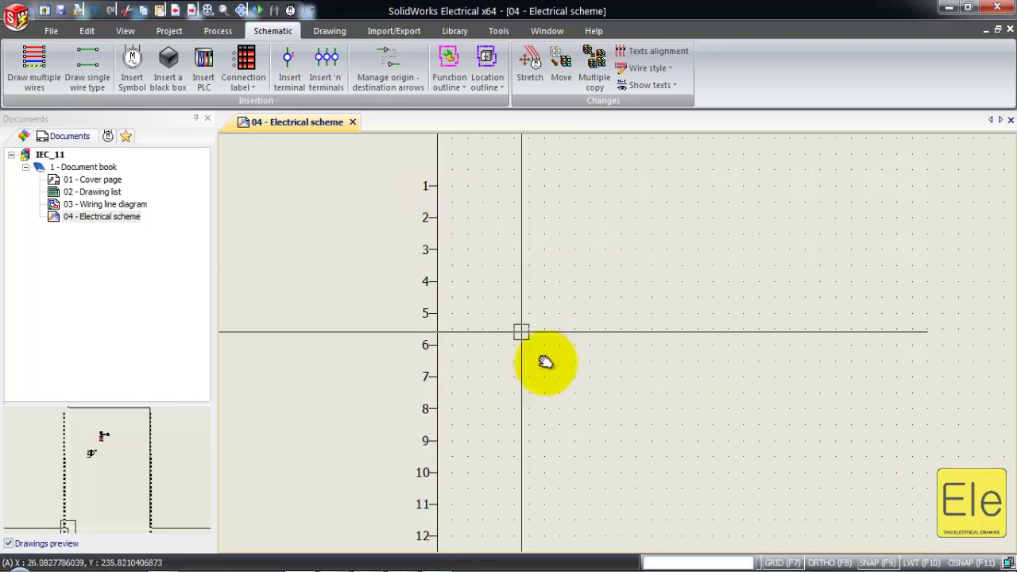
{"action": "scroll", "coordinate": [556, 409], "scroll_direction": "down", "scroll_amount": 2}
{"action": "scroll", "coordinate": [476, 504], "scroll_direction": "up", "scroll_amount": 1}
{"action": "scroll", "coordinate": [495, 453], "scroll_direction": "down", "scroll_amount": 2}
{"action": "scroll", "coordinate": [447, 396], "scroll_direction": "up", "scroll_amount": 1}
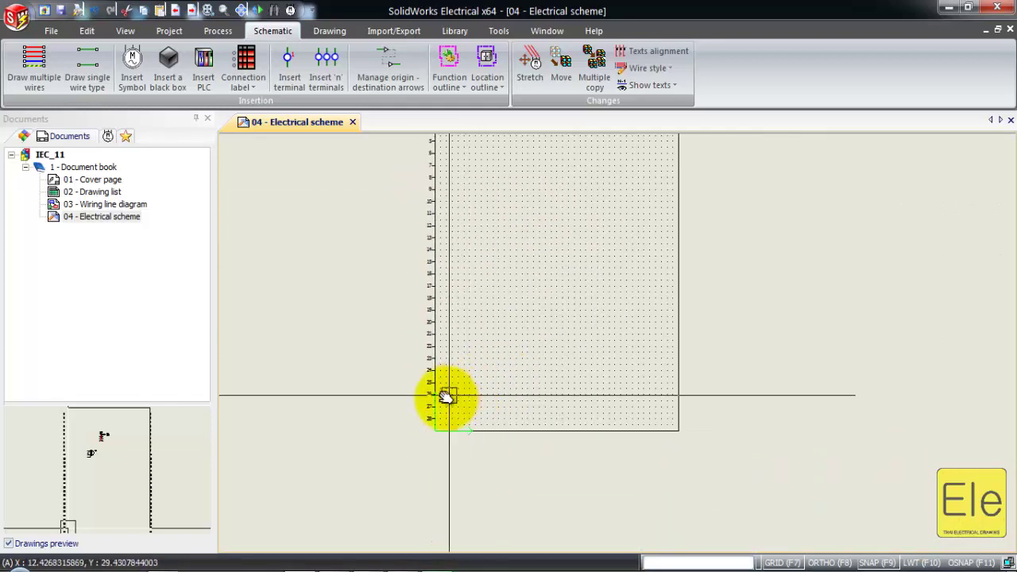
{"action": "scroll", "coordinate": [447, 396], "scroll_direction": "up", "scroll_amount": 2}
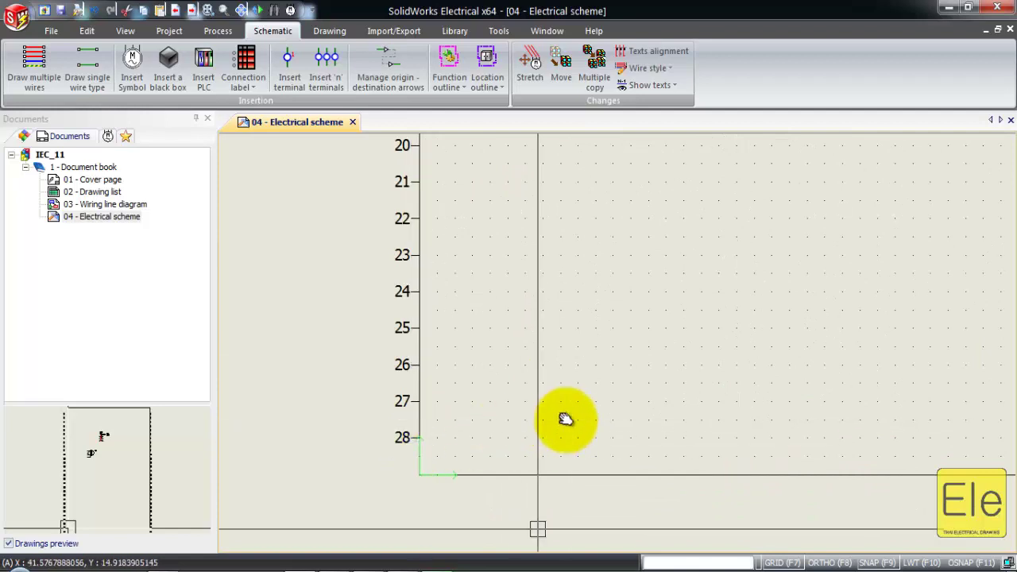
{"action": "scroll", "coordinate": [576, 389], "scroll_direction": "down", "scroll_amount": 3}
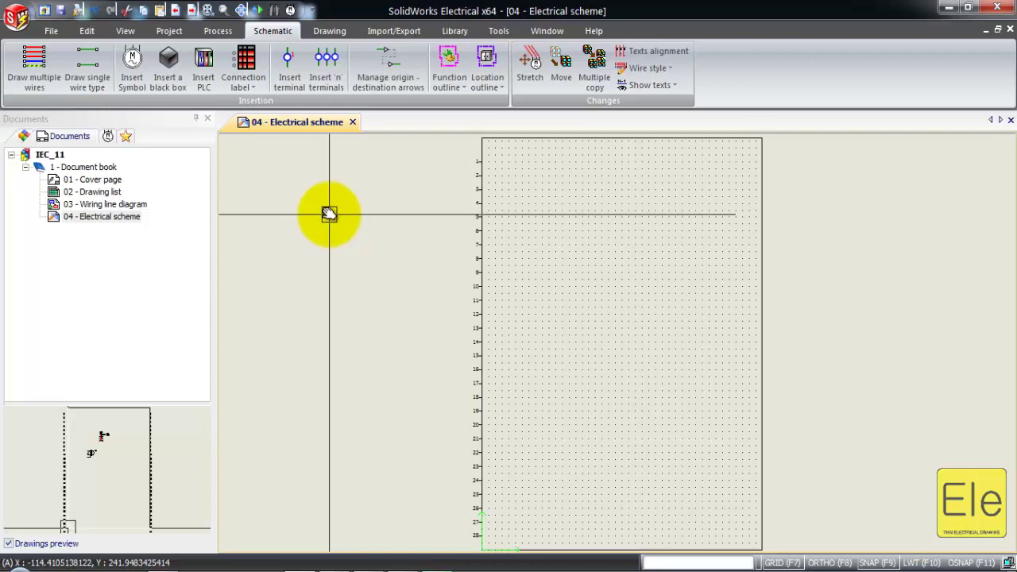
{"action": "scroll", "coordinate": [620, 357], "scroll_direction": "down", "scroll_amount": 2}
{"action": "middle_click_drag", "start_coordinate": [612, 358], "coordinate": [521, 354]}
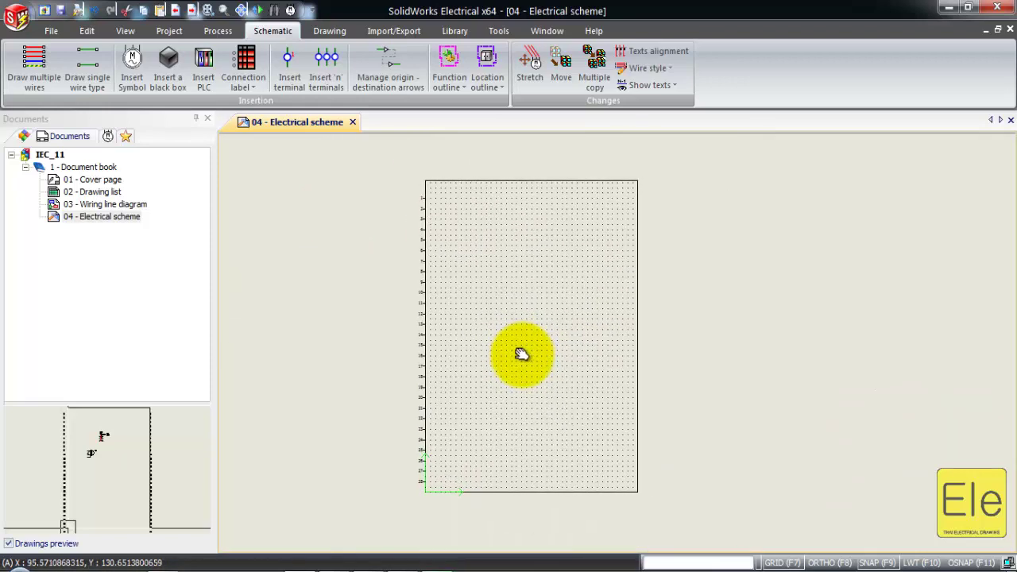